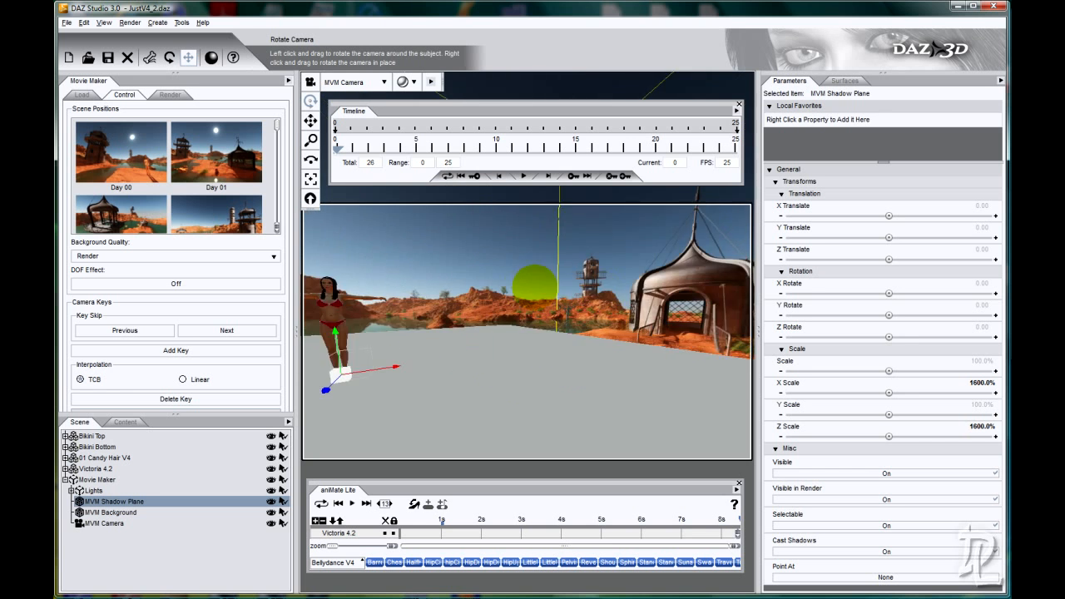
# Bring Victoria 4.2 back to the middle of the camera view and hide the MVM Shadow Plane.
pyautogui.moveTo(310, 159)
pyautogui.mouseDown()
pyautogui.moveTo(241, 159)
pyautogui.moveTo(329, 159)
pyautogui.mouseUp()
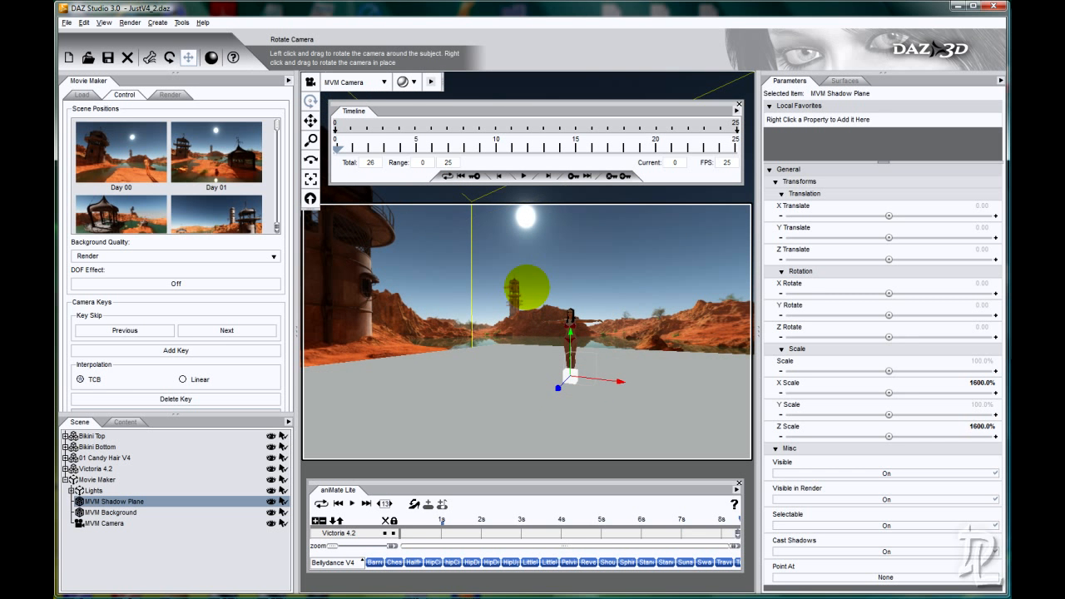
pyautogui.moveTo(525, 287); pyautogui.dragTo(507, 279)
pyautogui.moveTo(310, 100); pyautogui.dragTo(526, 287)
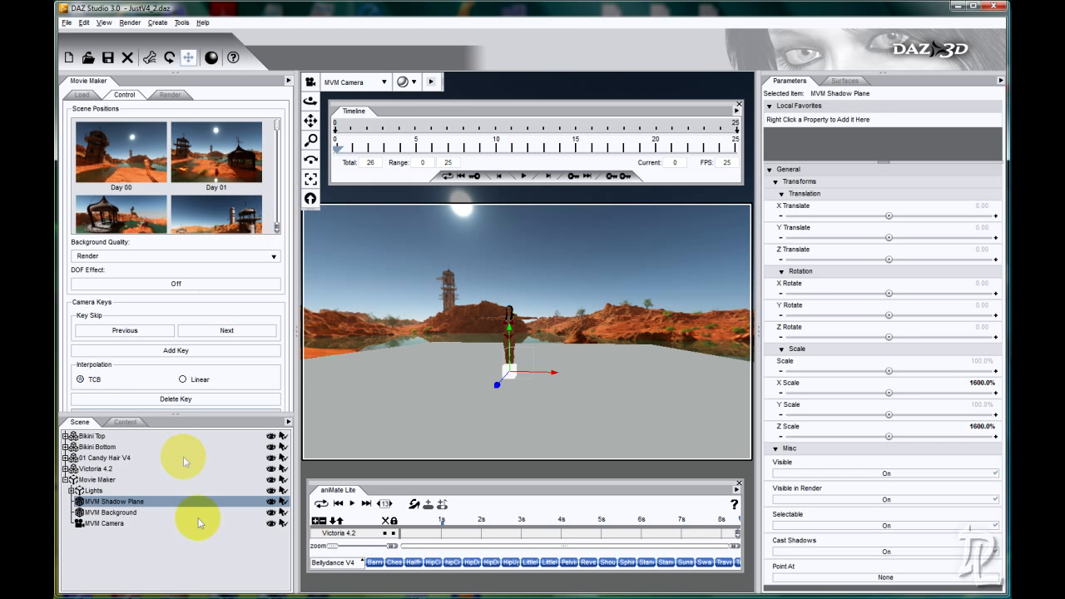
pyautogui.click(270, 502)
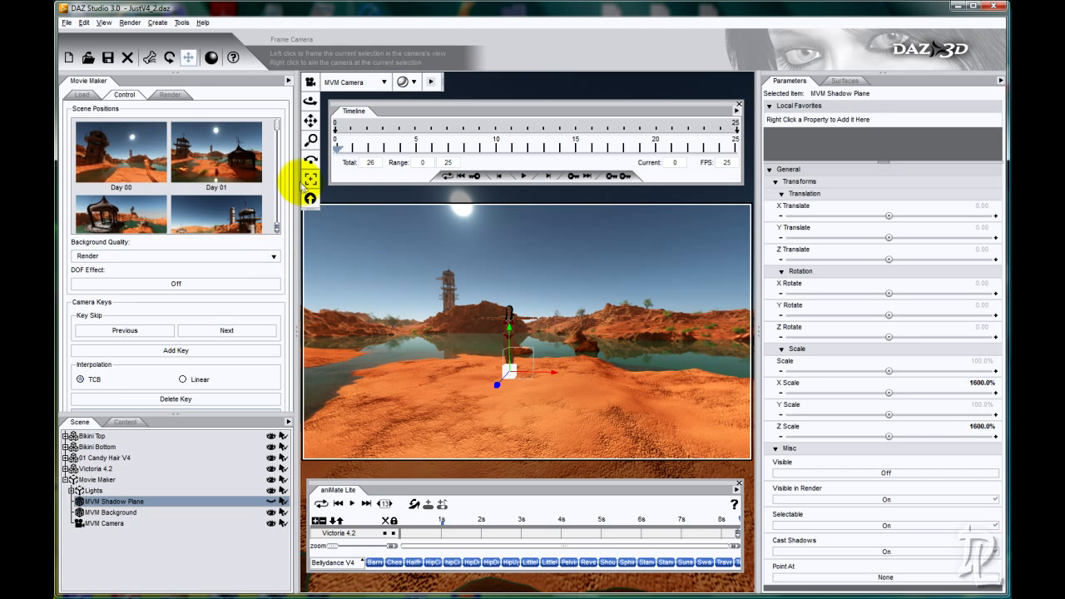
# Move the camera closer to the figure, render the current frame to inspect her ground shadow, and close the render.
pyautogui.moveTo(310, 140); pyautogui.dragTo(525, 286)
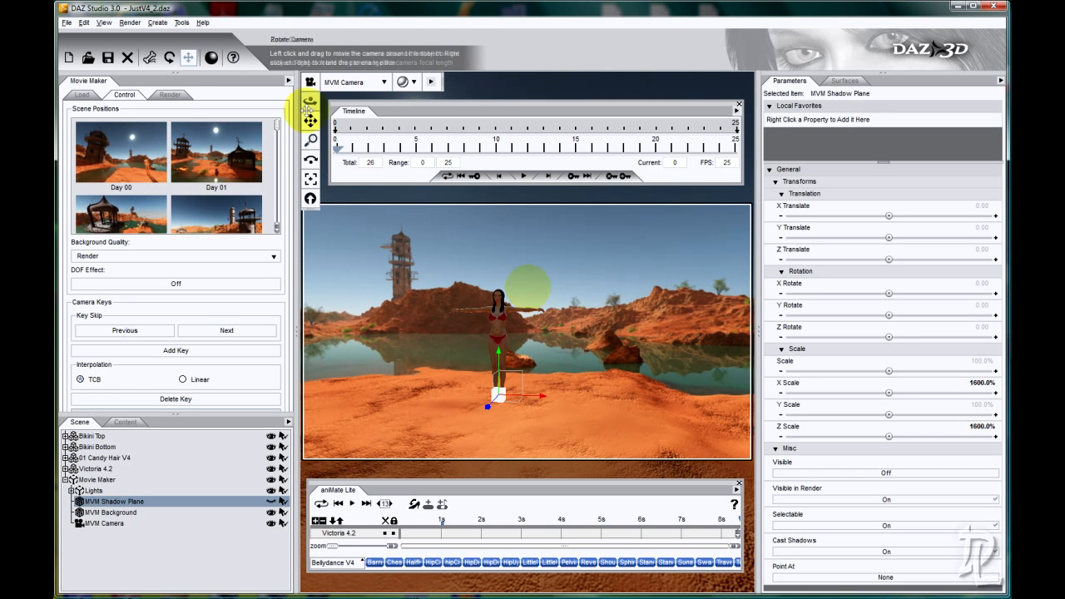
pyautogui.moveTo(310, 101); pyautogui.dragTo(546, 286)
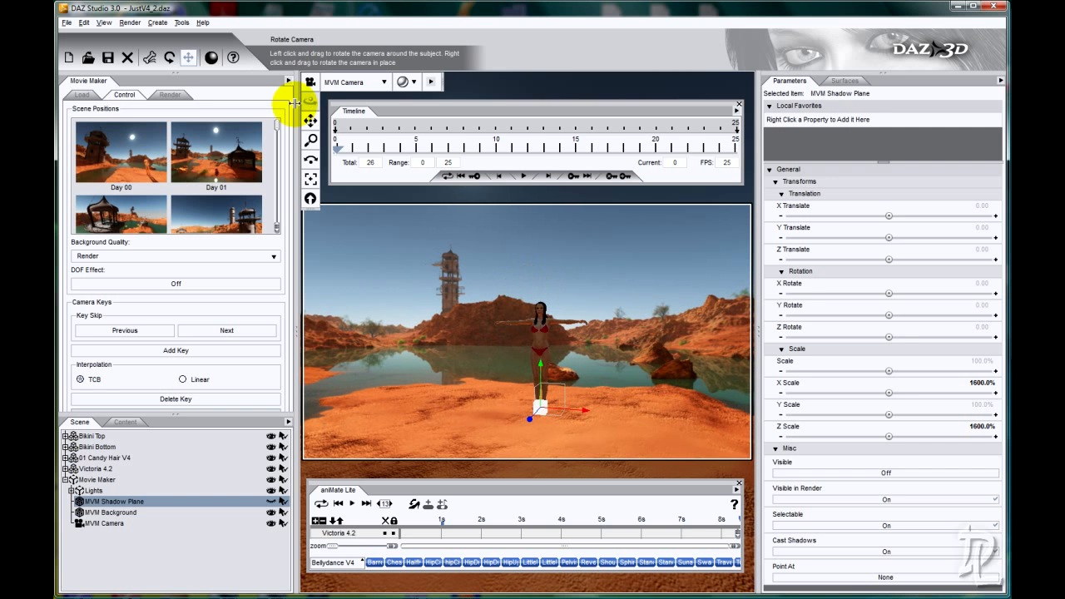
pyautogui.click(170, 94)
pyautogui.click(148, 209)
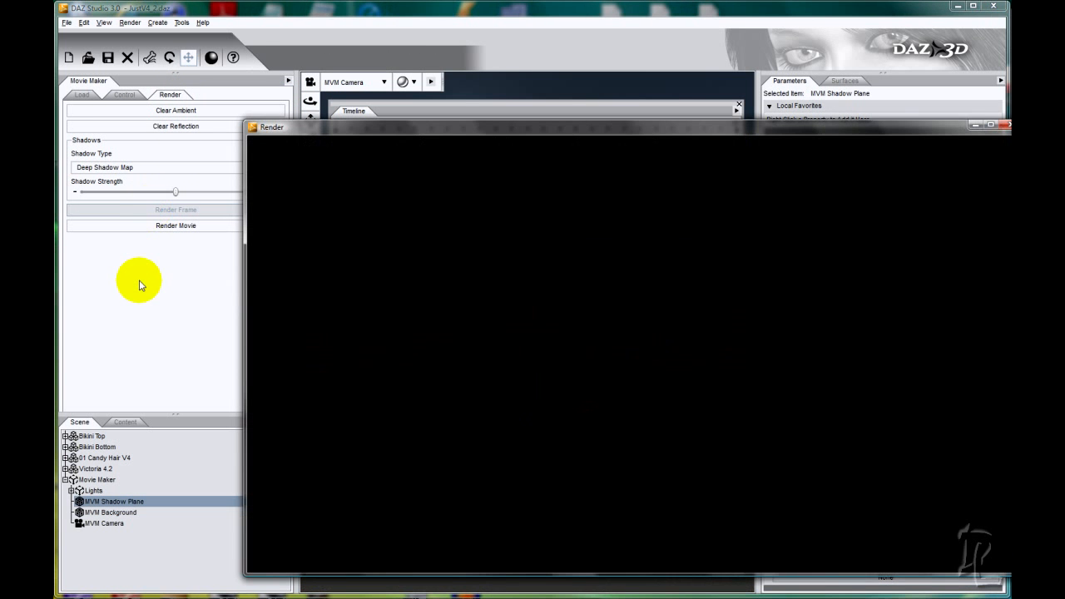
pyautogui.moveTo(434, 131); pyautogui.dragTo(364, 112)
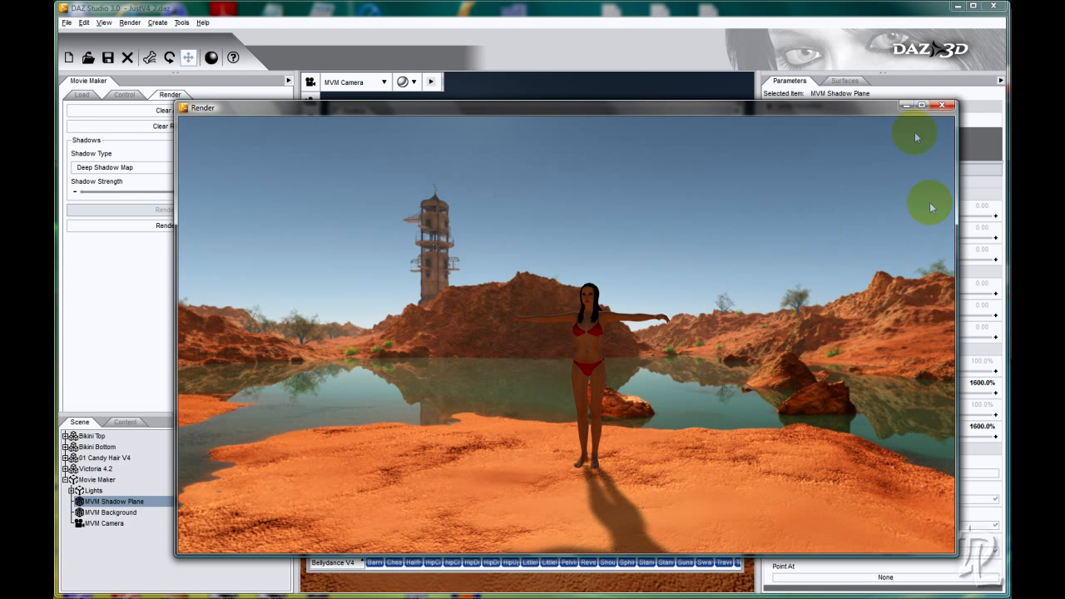
pyautogui.click(941, 104)
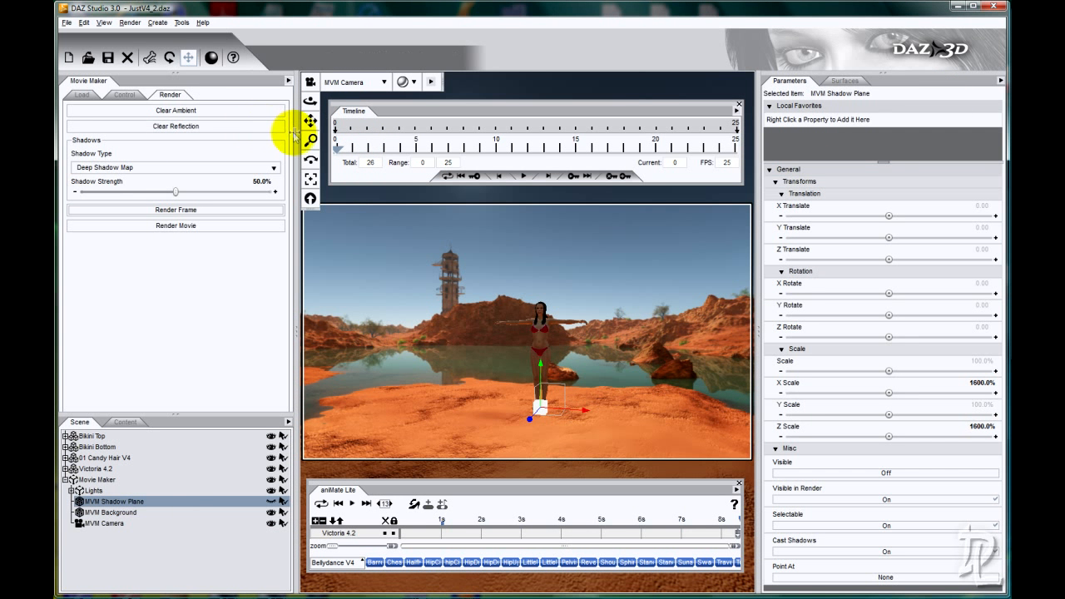
# Show the MVM Shadow Plane and increase its overall Scale to about 492%.
pyautogui.moveTo(310, 100)
pyautogui.mouseDown()
pyautogui.moveTo(358, 101)
pyautogui.moveTo(309, 98)
pyautogui.mouseUp()
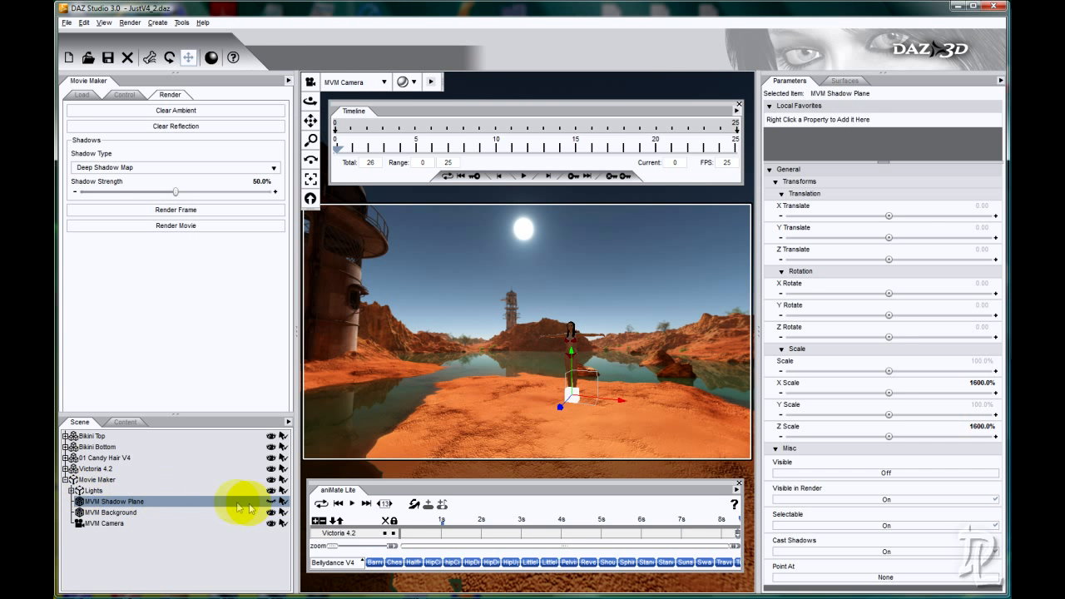
pyautogui.click(270, 502)
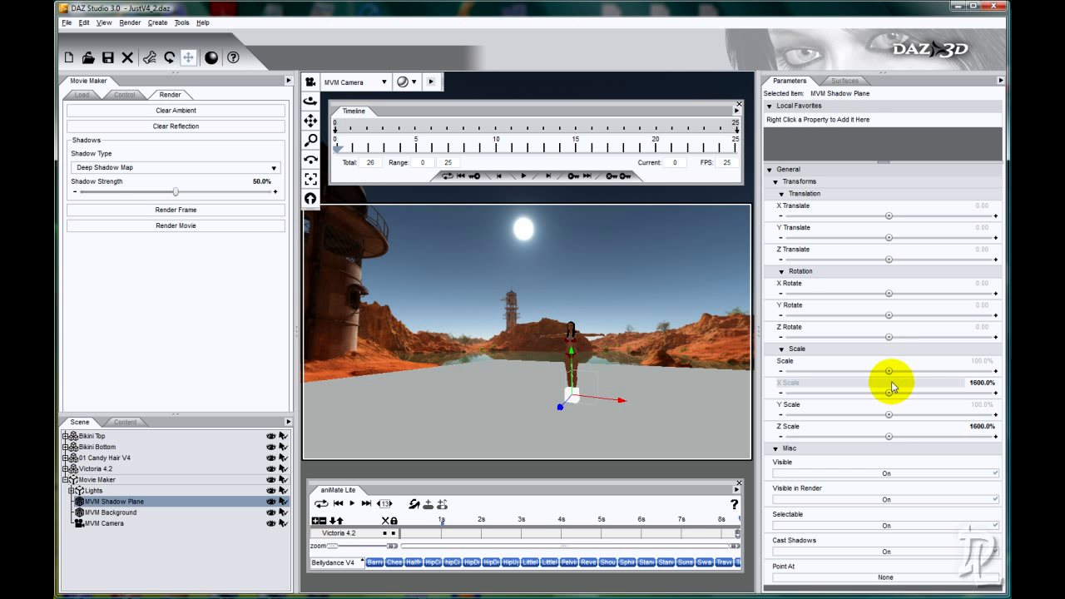
pyautogui.moveTo(889, 370); pyautogui.dragTo(951, 370)
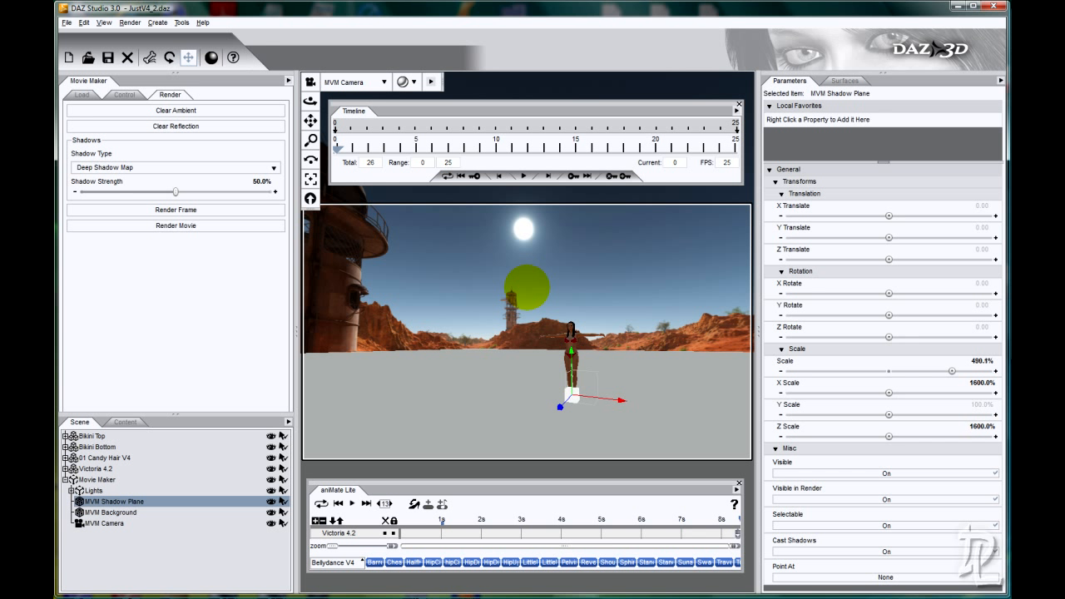
# Hide the MVM Shadow Plane and render the current frame to compare the shadow quality.
pyautogui.click(270, 500)
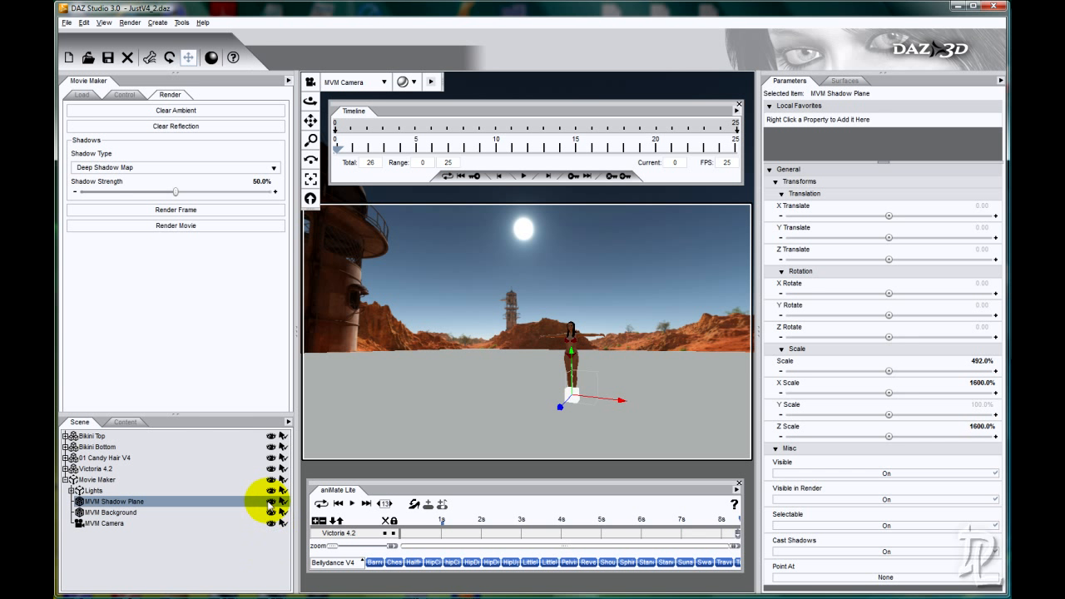
pyautogui.click(165, 210)
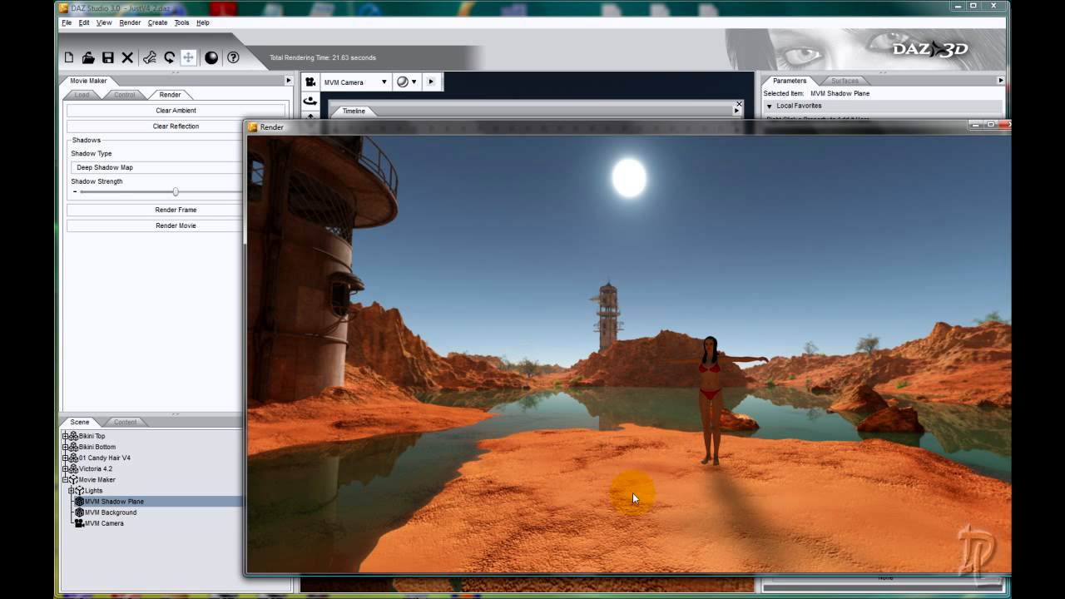
pyautogui.click(1003, 124)
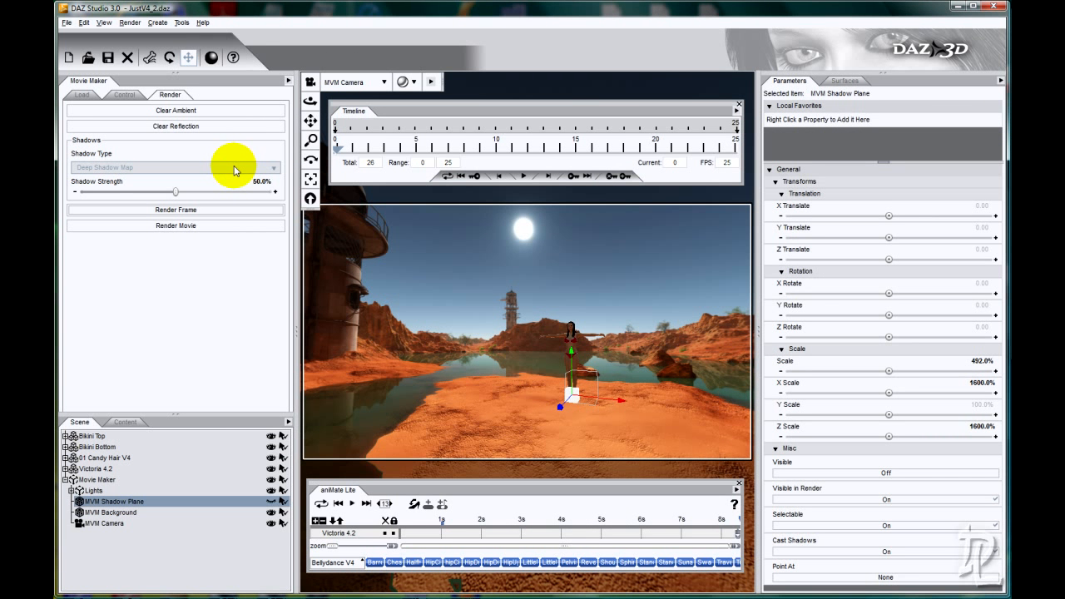
# Switch the shadow type to Raytraced and back to Deep Shadow Map.
pyautogui.click(127, 167)
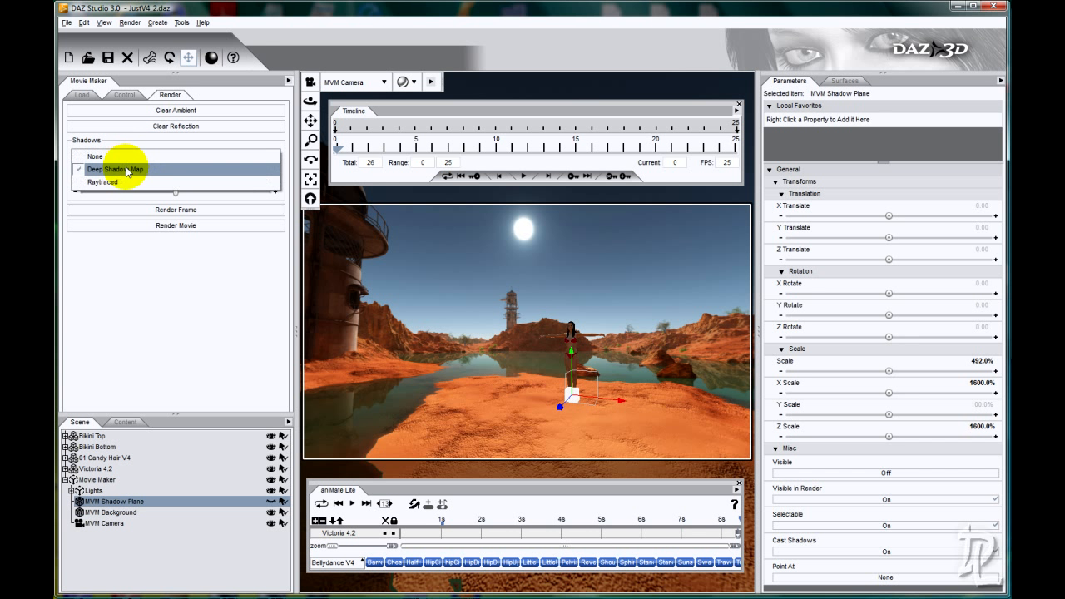
pyautogui.click(115, 183)
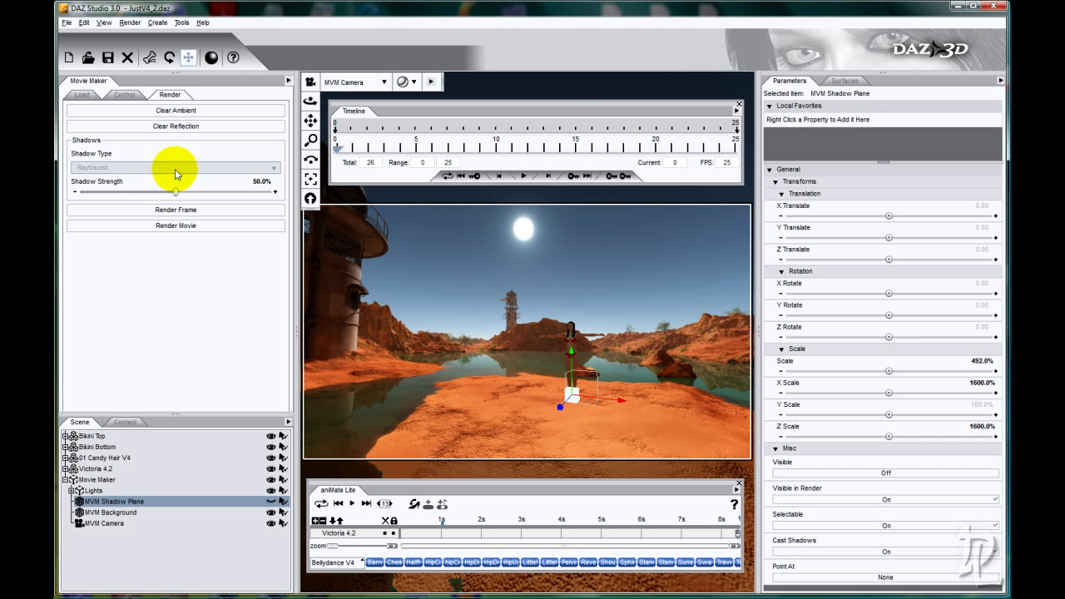
pyautogui.click(174, 168)
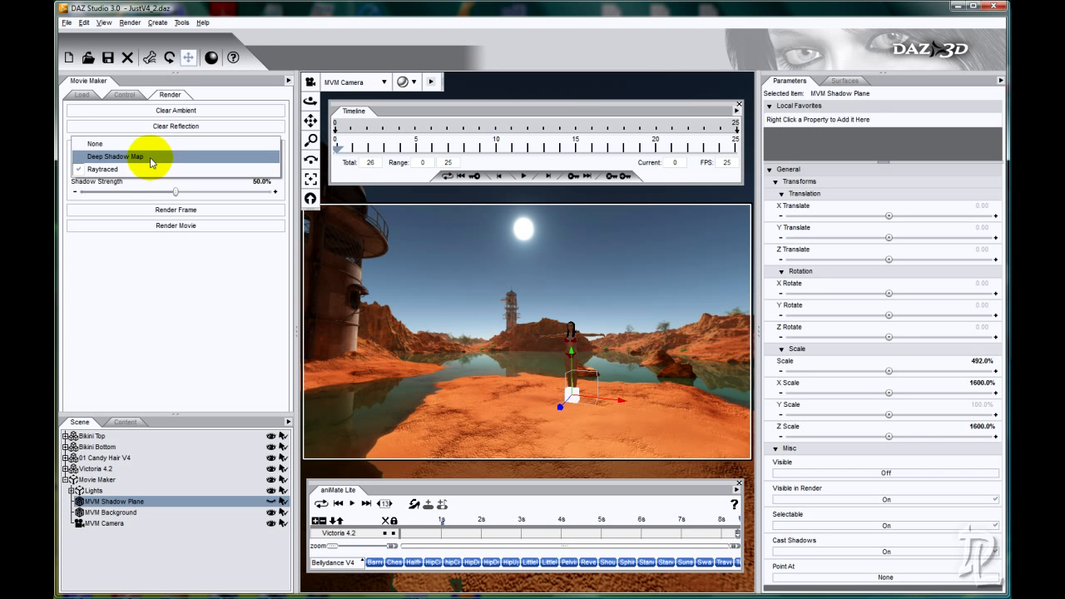
pyautogui.click(151, 160)
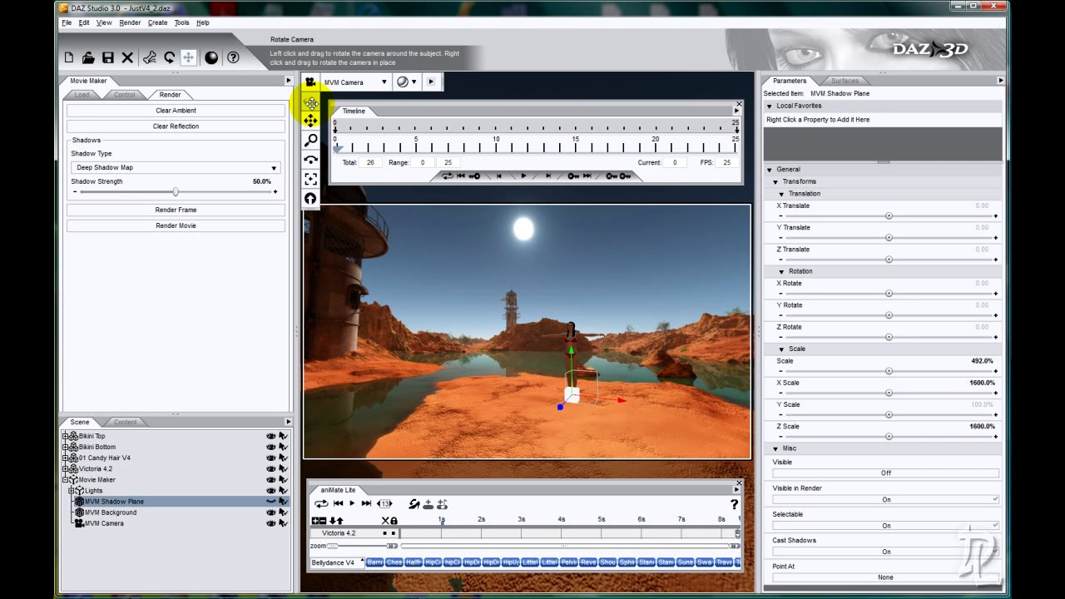
# Show the MVM Shadow Plane and reset its overall Scale to 100%.
pyautogui.moveTo(310, 101); pyautogui.dragTo(527, 287)
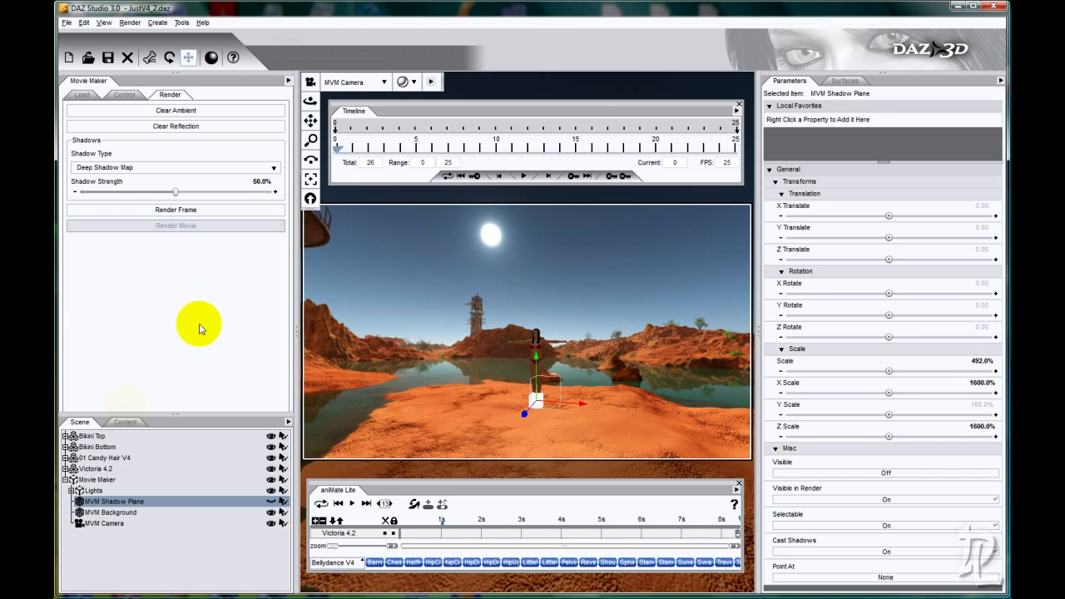
pyautogui.click(270, 501)
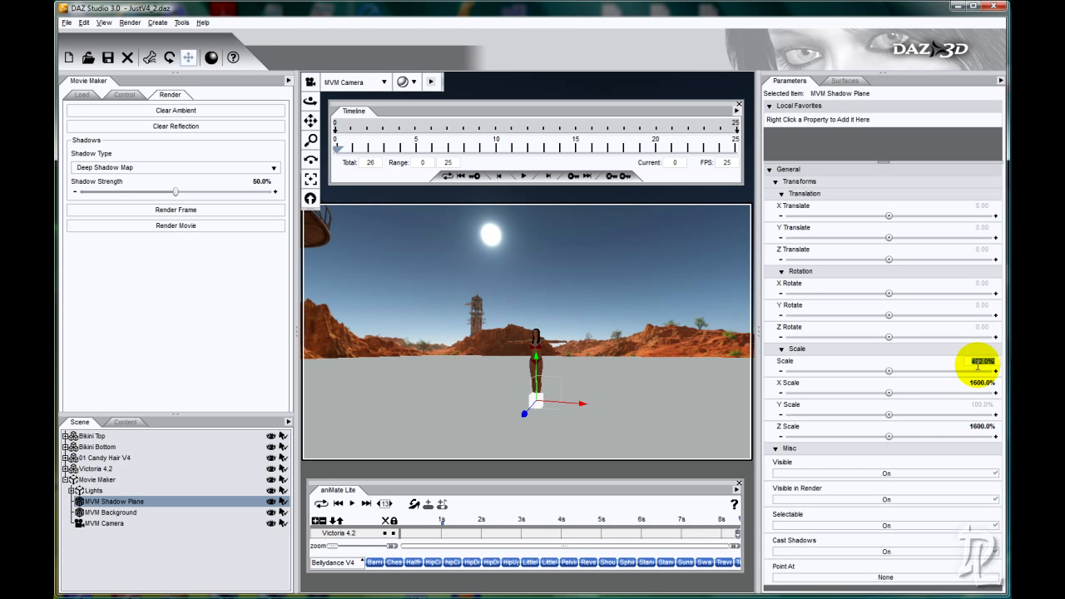
pyautogui.press('Return')
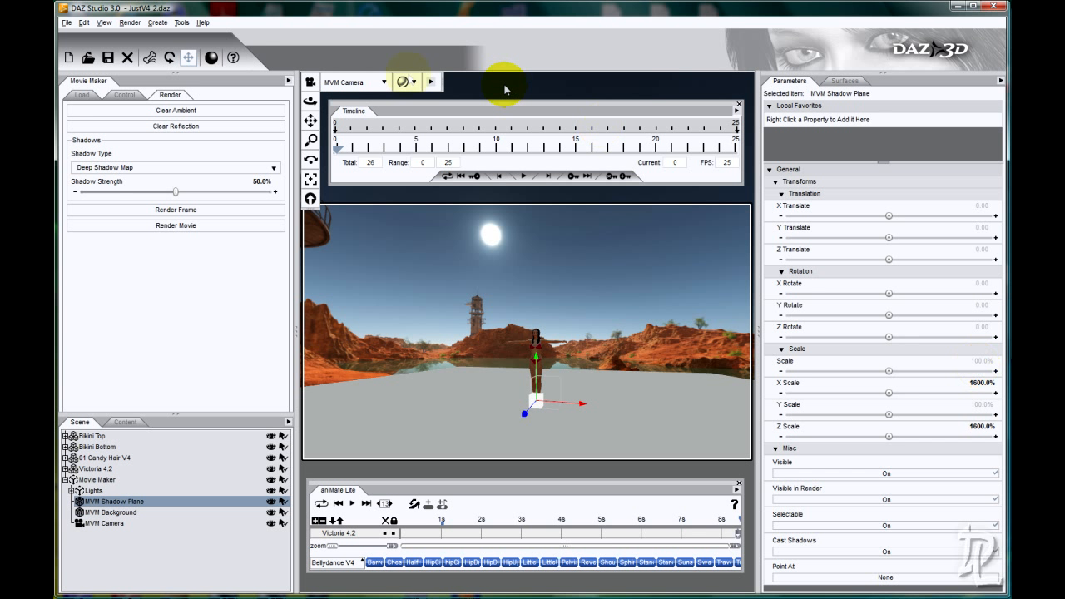
# Enlarge the MVM Shadow Plane to an overall Scale of about 194% to cover the far shore, and hide it.
pyautogui.moveTo(310, 99); pyautogui.dragTo(526, 287)
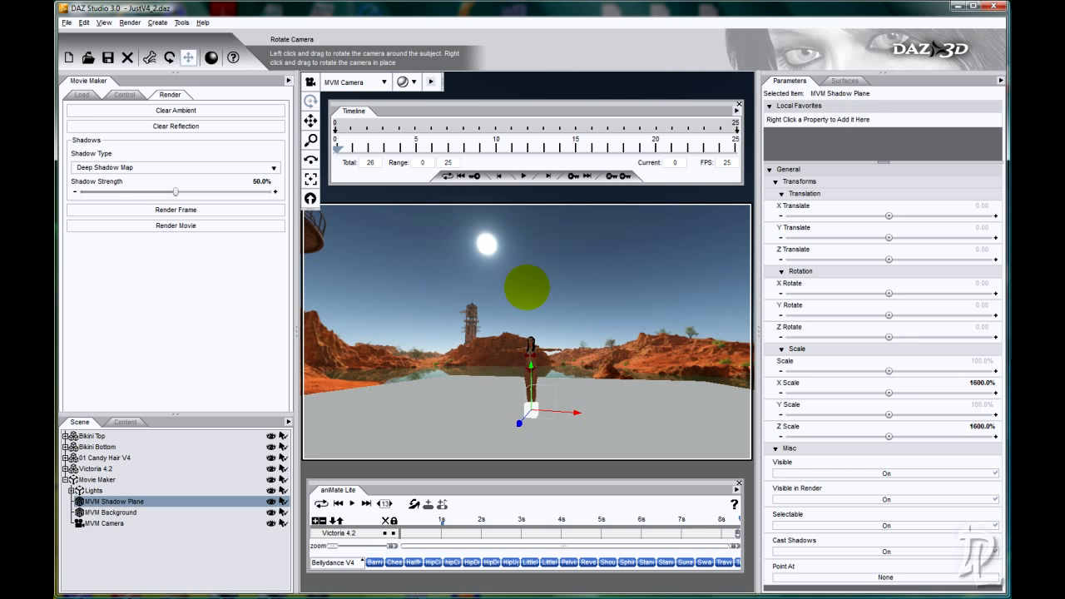
pyautogui.moveTo(310, 99); pyautogui.dragTo(499, 287)
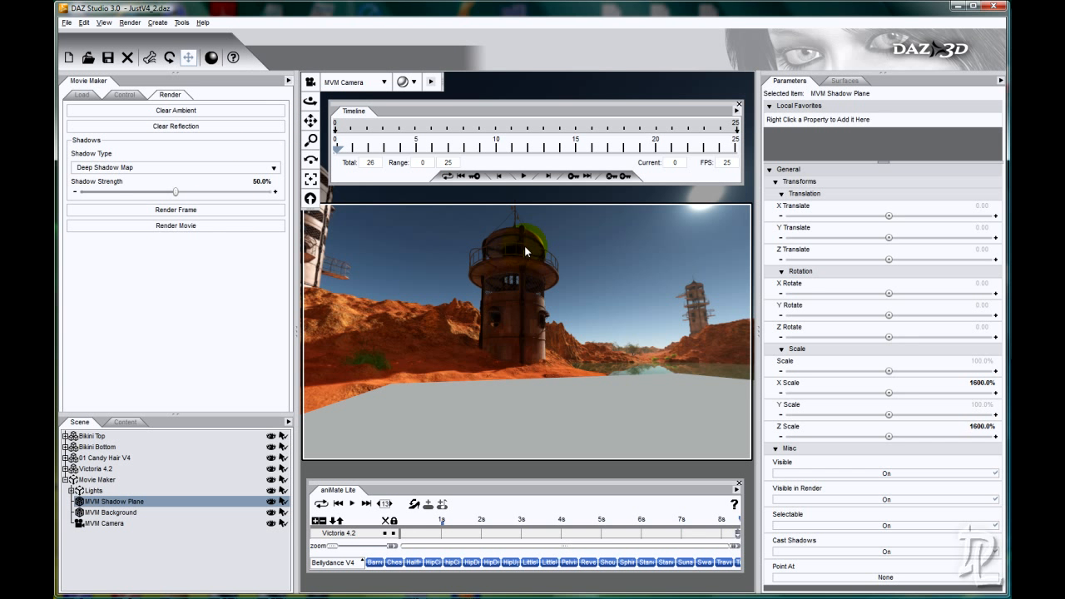
pyautogui.moveTo(526, 287); pyautogui.dragTo(485, 287)
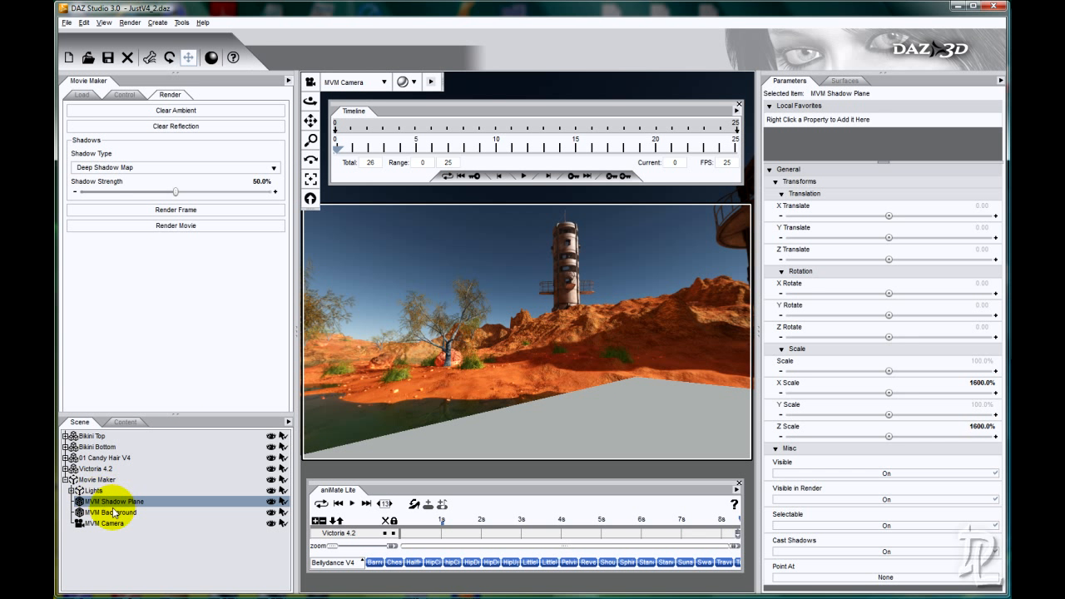
pyautogui.moveTo(887, 371); pyautogui.dragTo(940, 371)
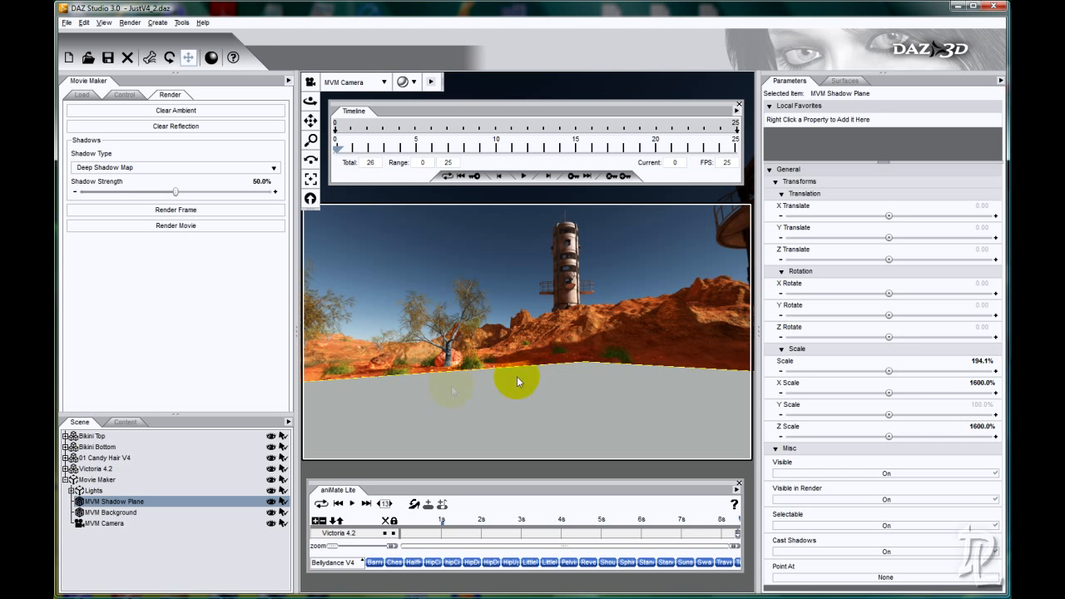
pyautogui.click(271, 502)
# Place Victoria 4.2 on the far shore at about xTranslate -166.38 and zTranslate 995.94, with yRotate at about 162.45.
pyautogui.moveTo(310, 100); pyautogui.dragTo(501, 295)
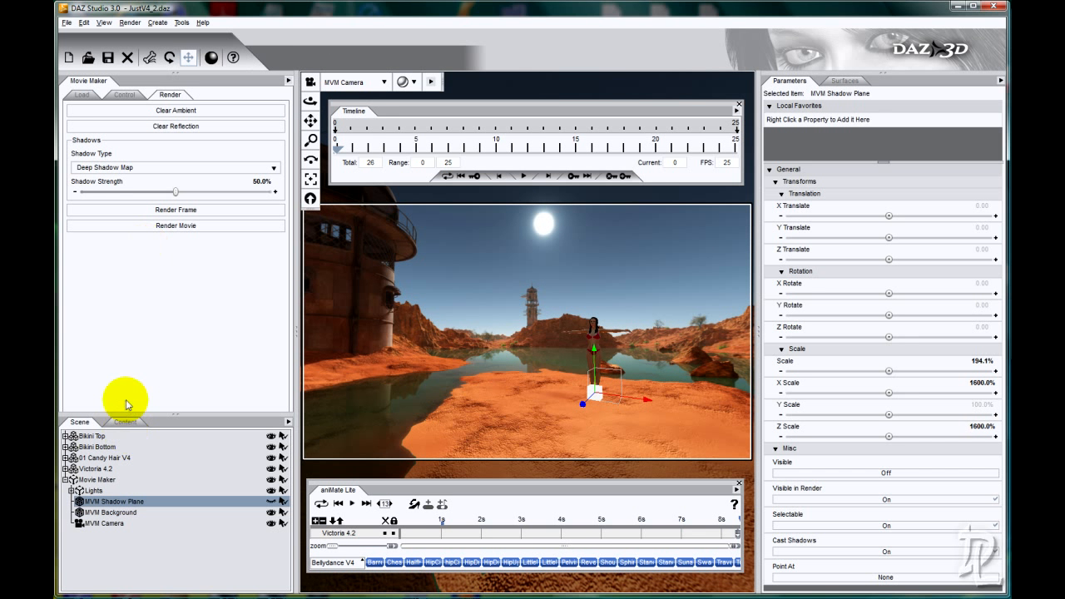
pyautogui.click(96, 468)
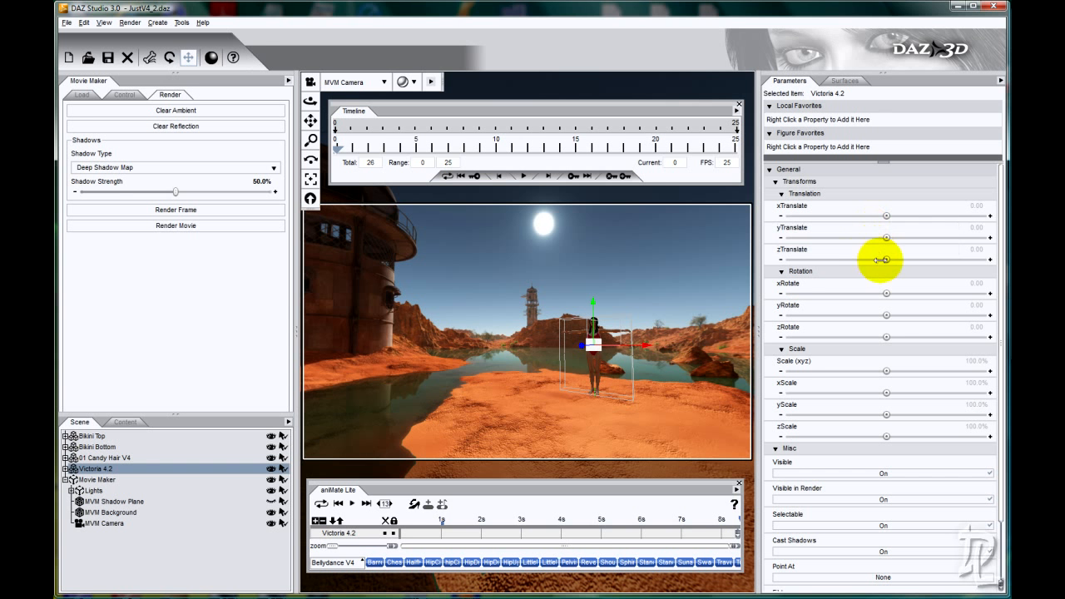
pyautogui.moveTo(882, 259); pyautogui.dragTo(846, 259)
pyautogui.moveTo(526, 287); pyautogui.dragTo(1017, 284)
pyautogui.moveTo(309, 102); pyautogui.dragTo(526, 287)
pyautogui.moveTo(884, 261)
pyautogui.mouseDown()
pyautogui.moveTo(387, 285)
pyautogui.moveTo(898, 290)
pyautogui.moveTo(590, 296)
pyautogui.moveTo(526, 286)
pyautogui.moveTo(885, 258)
pyautogui.mouseUp()
pyautogui.moveTo(887, 216)
pyautogui.mouseDown()
pyautogui.moveTo(488, 289)
pyautogui.moveTo(886, 216)
pyautogui.mouseUp()
pyautogui.moveTo(886, 259); pyautogui.dragTo(526, 287)
pyautogui.moveTo(922, 259); pyautogui.dragTo(879, 255)
pyautogui.moveTo(885, 315); pyautogui.dragTo(925, 315)
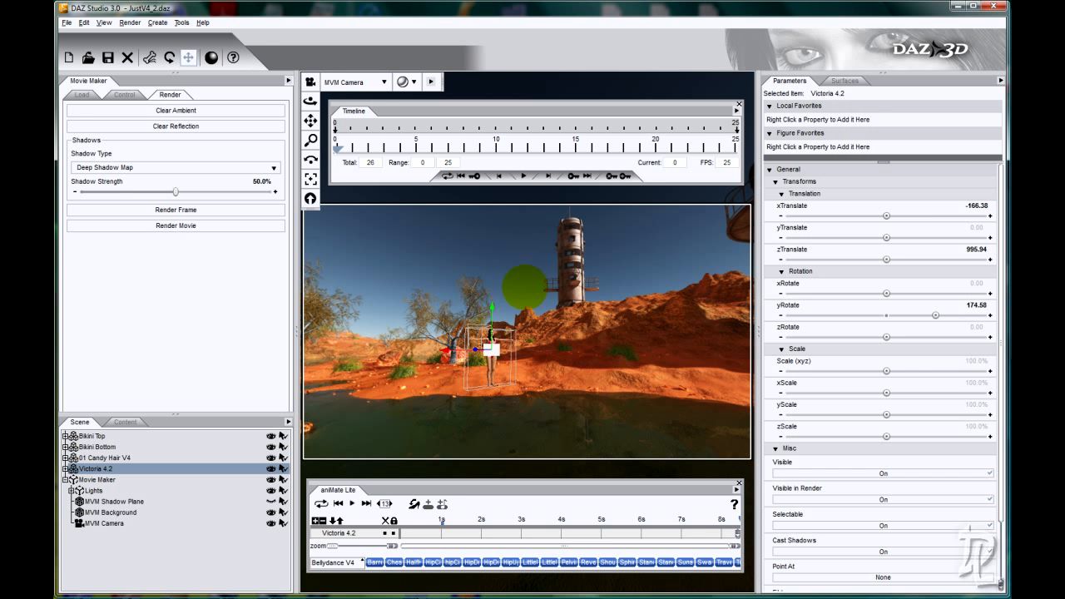
pyautogui.click(885, 314)
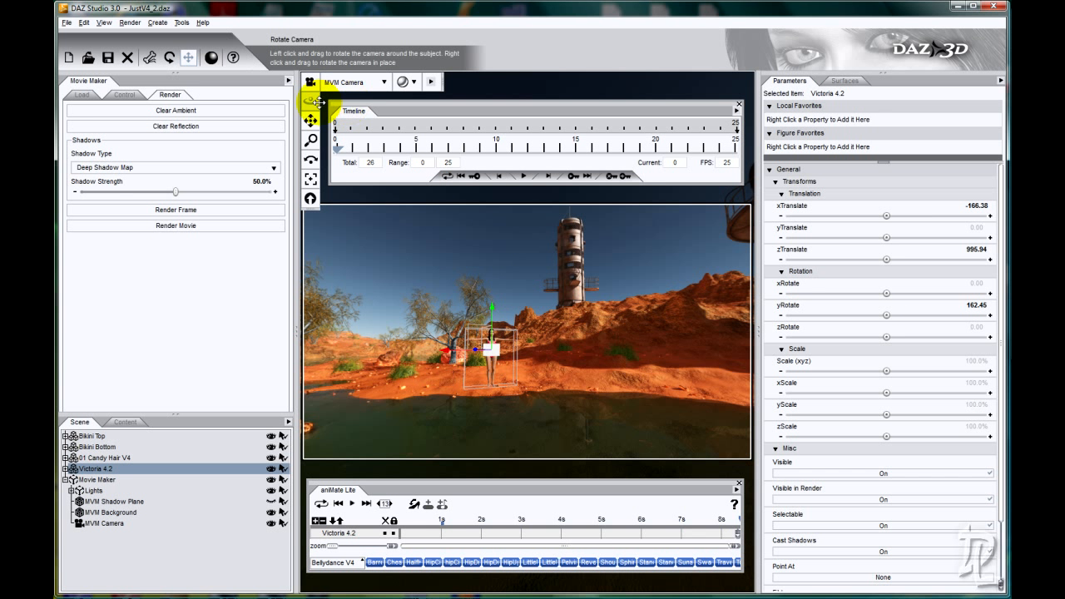
# Adjust the camera framing around the figure on the far shore and render the current frame.
pyautogui.moveTo(310, 159); pyautogui.dragTo(293, 159)
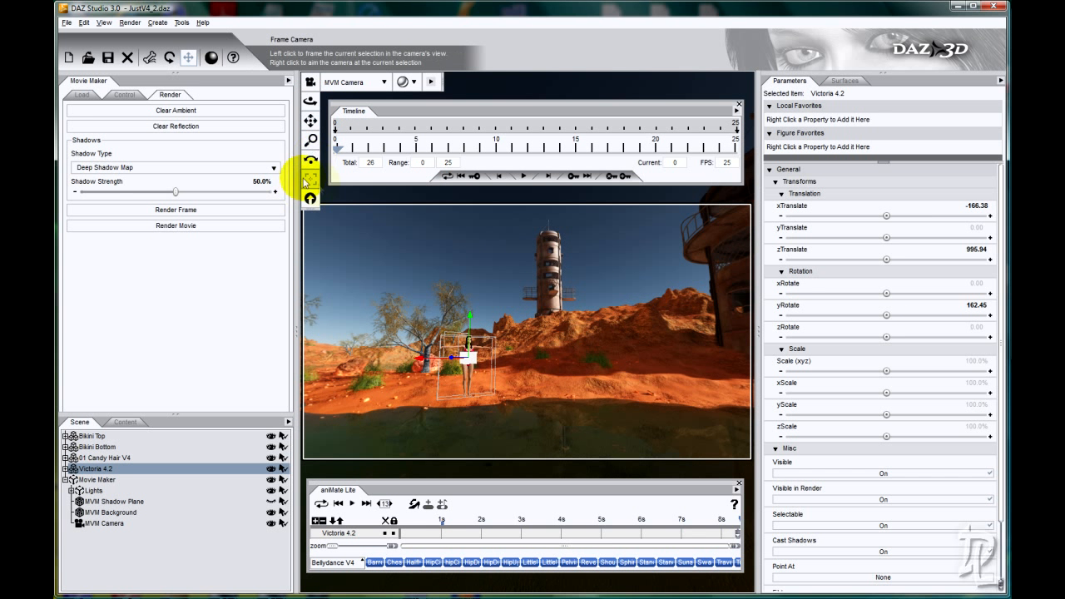
pyautogui.click(164, 211)
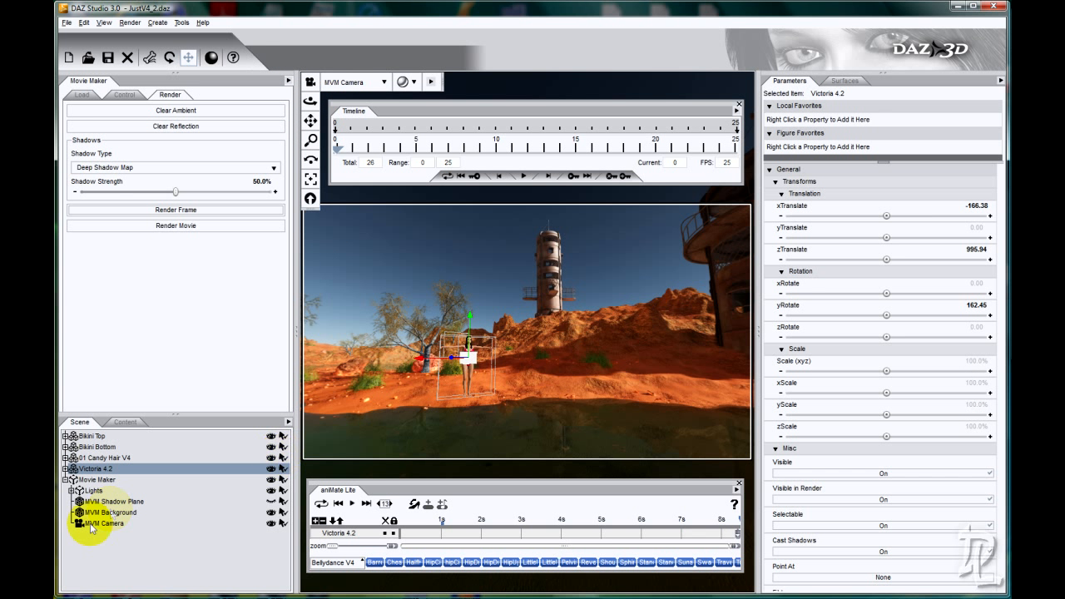
# Make the MVM Shadow Plane visible again and return its overall Scale to 100%.
pyautogui.click(113, 501)
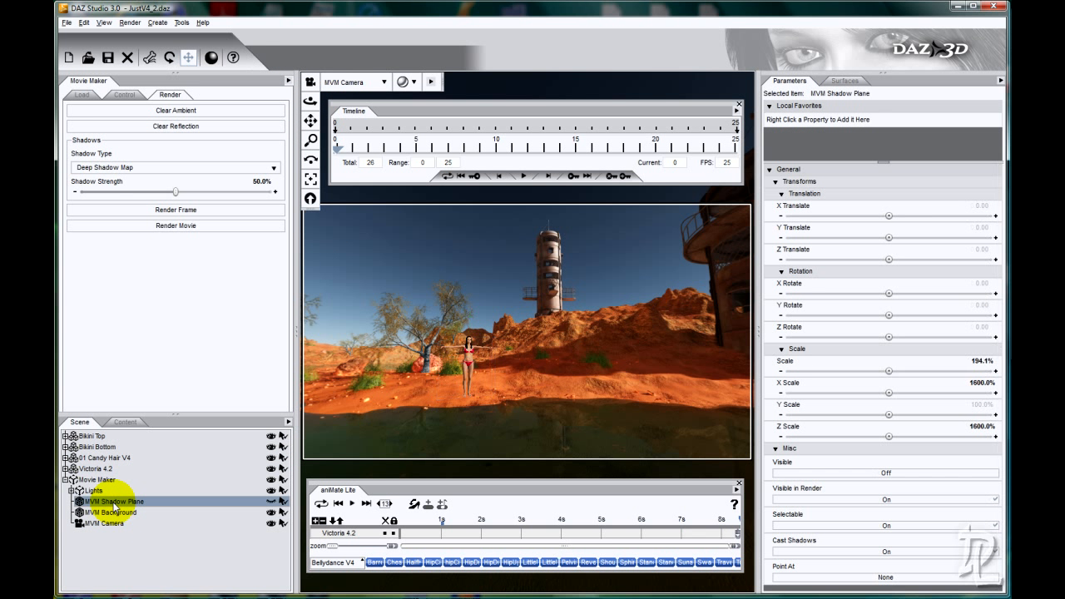
pyautogui.click(271, 502)
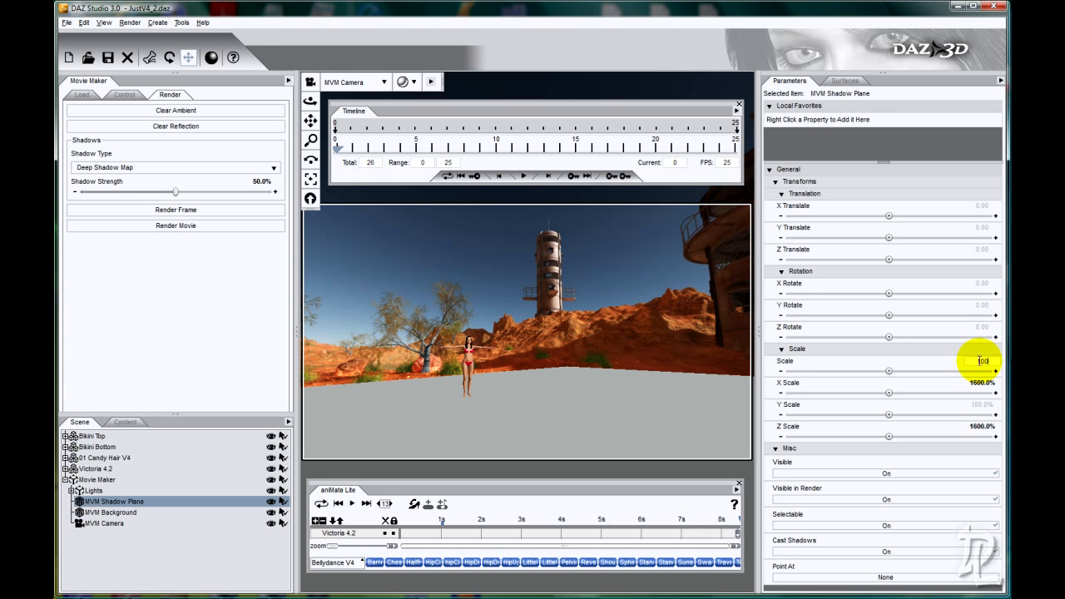
pyautogui.press('Return')
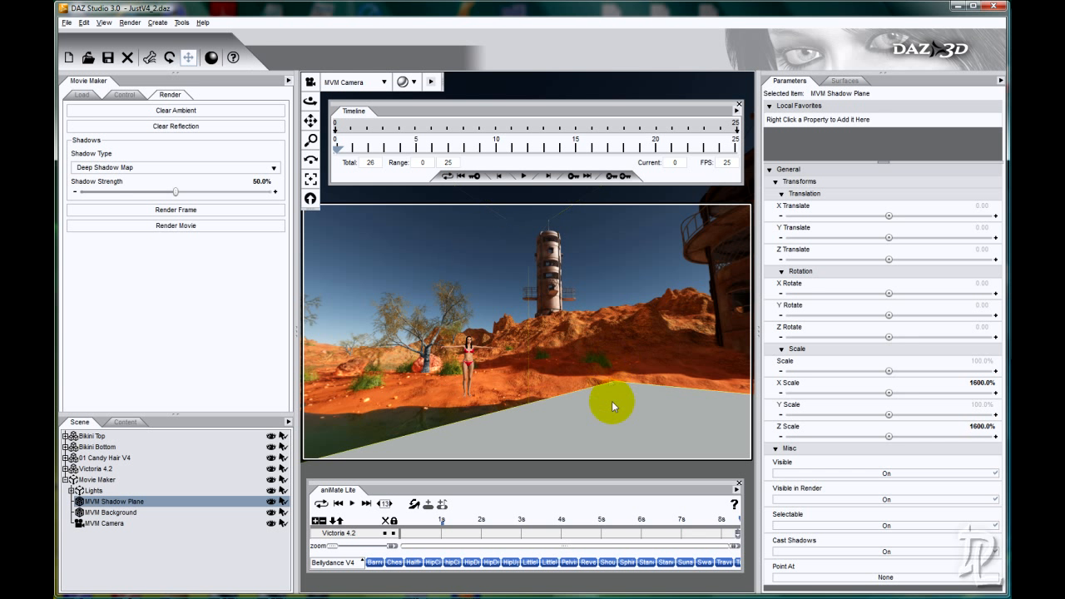
# Move the MVM Shadow Plane beneath the figure by setting its Z Translate to about 1120.72.
pyautogui.moveTo(889, 259); pyautogui.dragTo(954, 260)
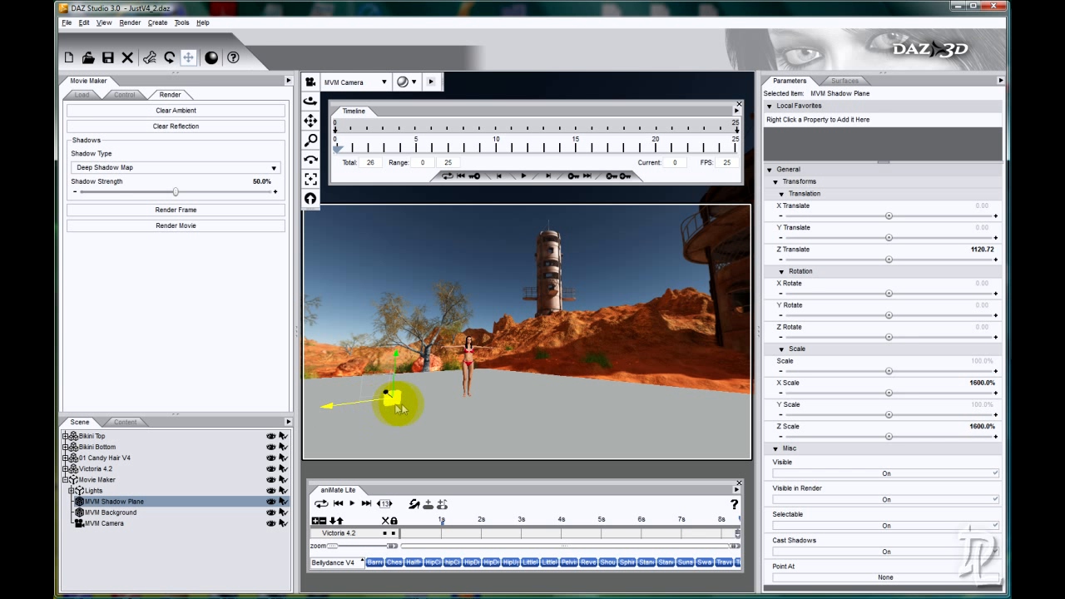
# Move the MVM Shadow Plane beneath the figure by setting its X Translate to about -240.11, and test-render the current frame.
pyautogui.moveTo(887, 215); pyautogui.dragTo(517, 285)
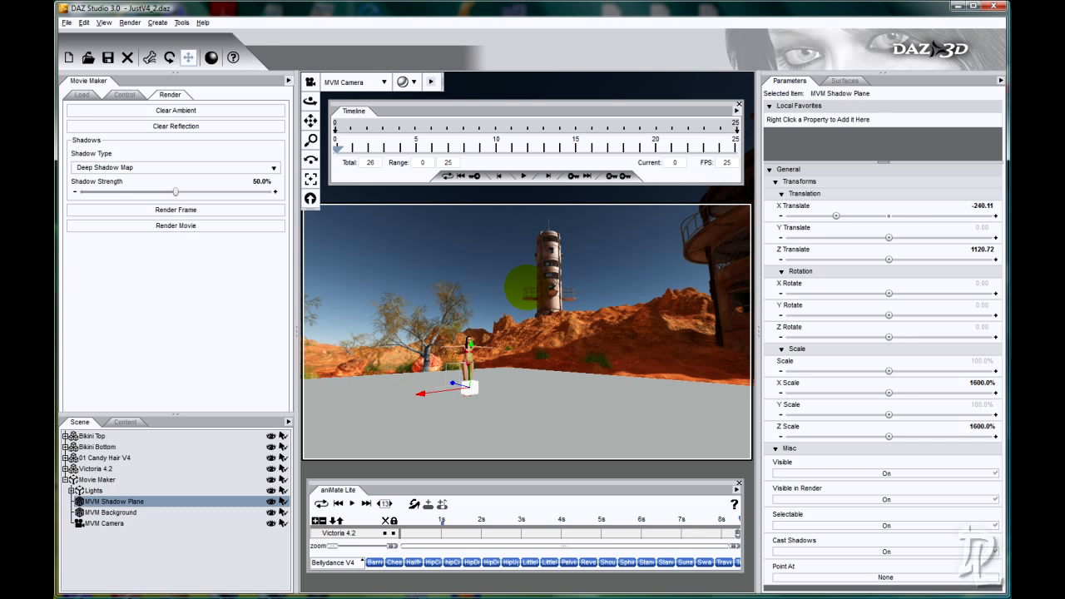
pyautogui.click(165, 210)
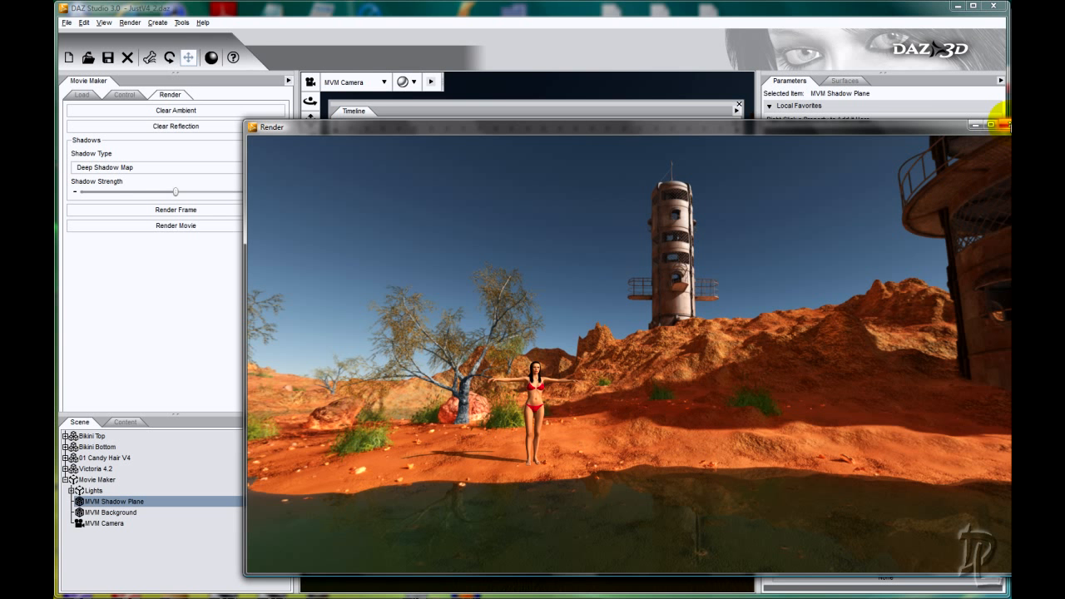
pyautogui.click(1003, 123)
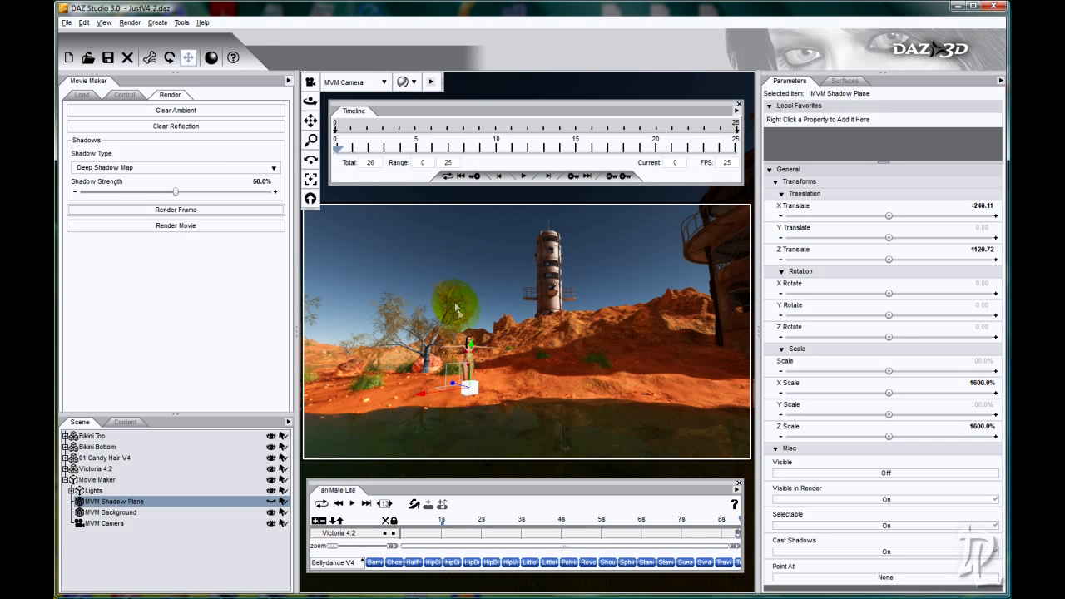
# Delete Victoria 4.2 together with the bikini top, bikini bottom and 01 Candy Hair V4 from the scene.
pyautogui.moveTo(310, 100); pyautogui.dragTo(393, 215, button='right')
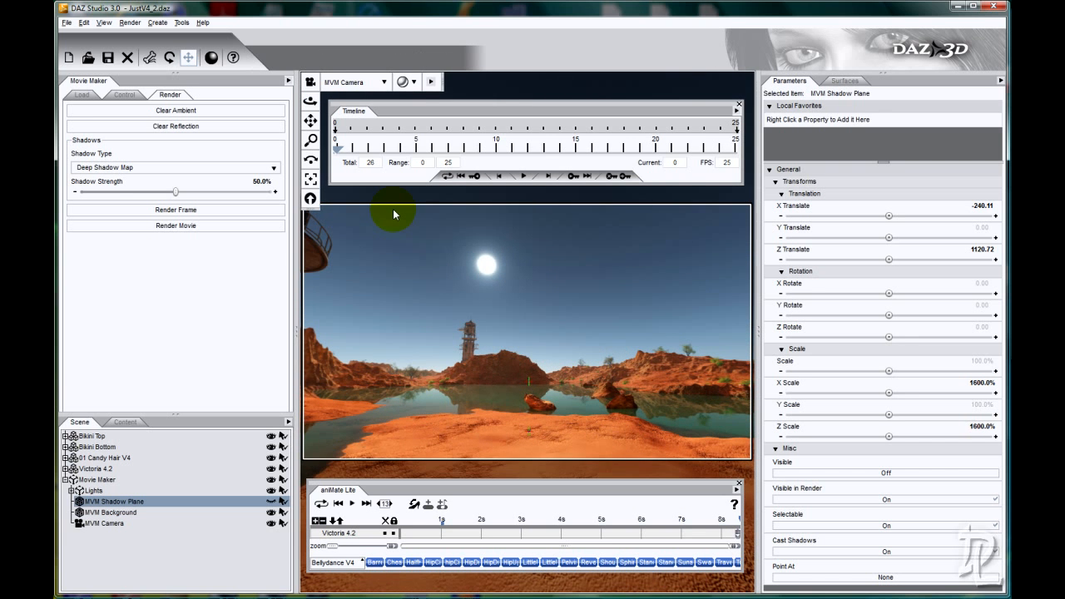
pyautogui.moveTo(309, 102); pyautogui.dragTo(525, 288, button='right')
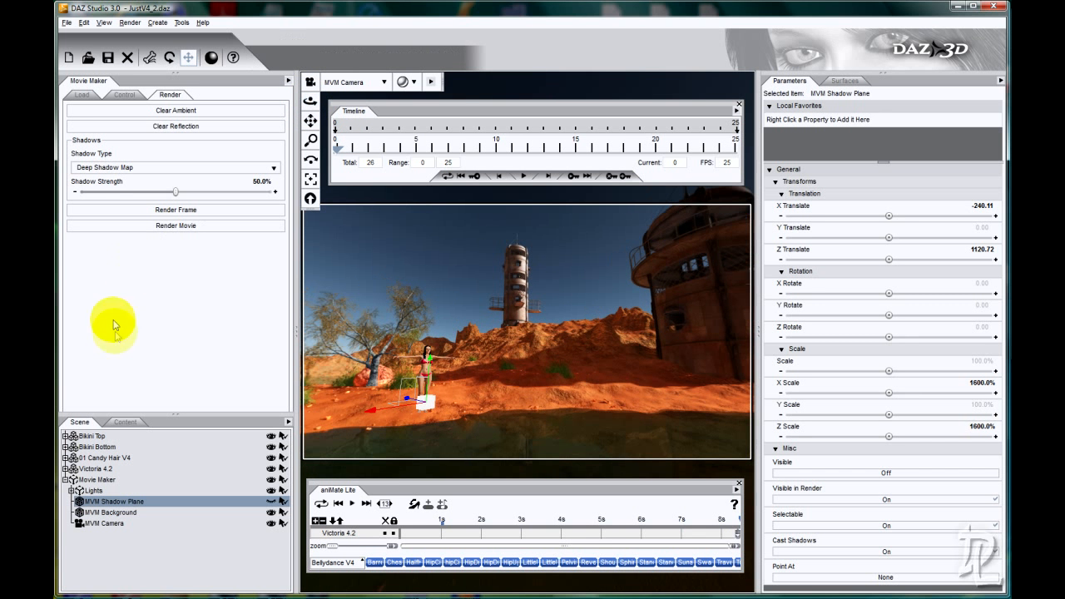
pyautogui.click(99, 469)
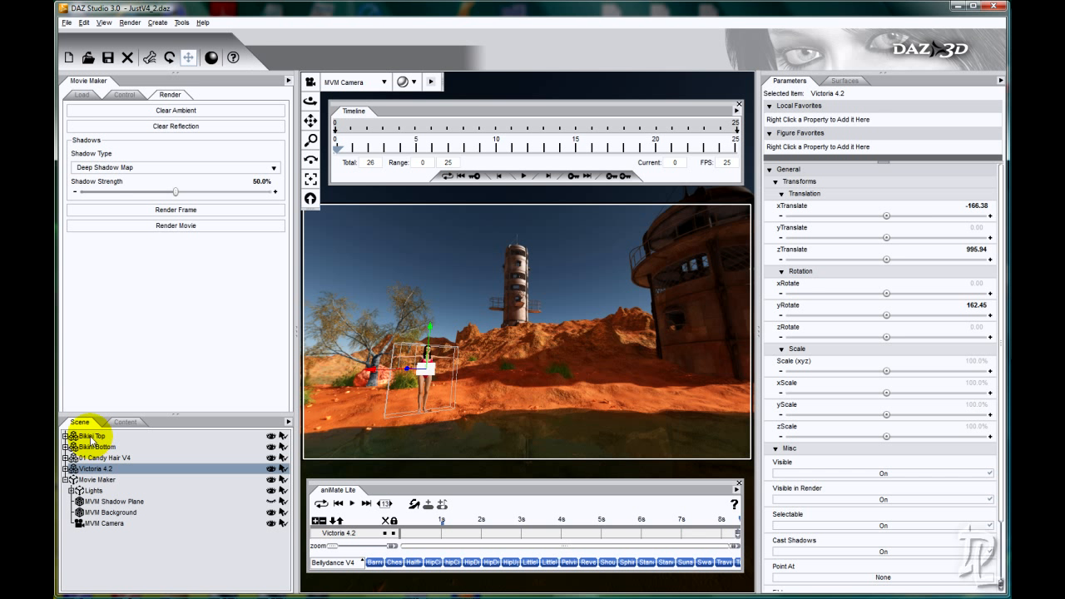
pyautogui.keyDown('shift'); pyautogui.click(89, 438); pyautogui.keyUp('shift')
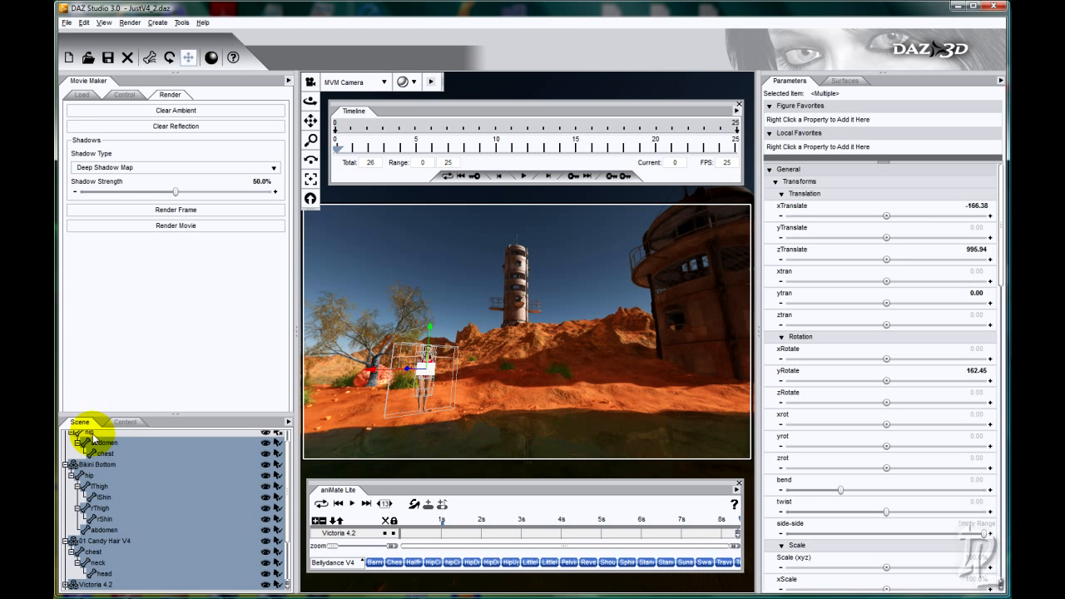
pyautogui.rightClick(95, 444)
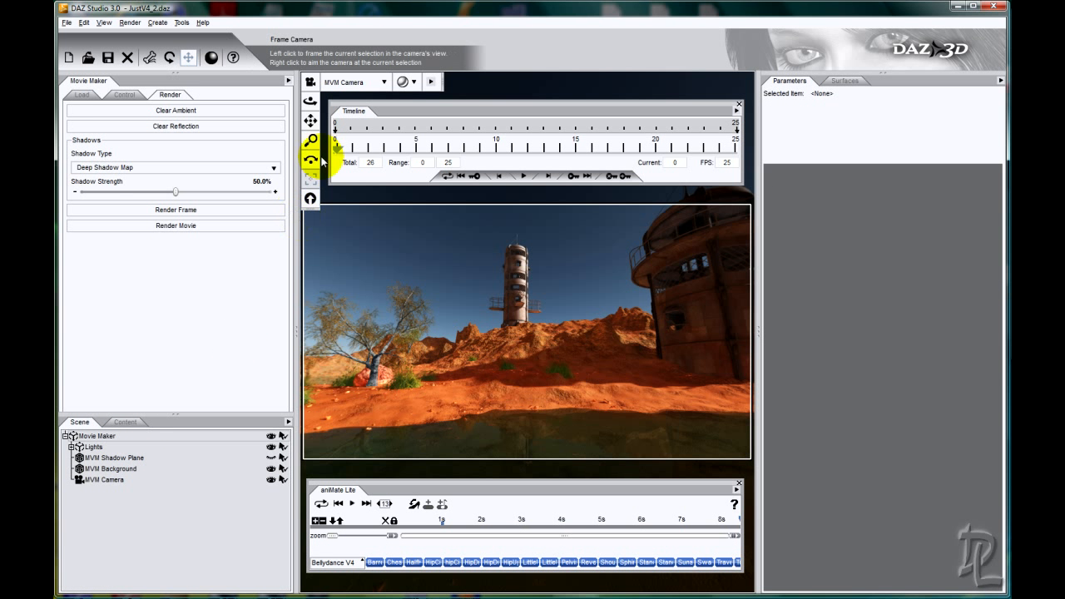
# Reset the MVM Shadow Plane's X Translate and Z Translate to 0.
pyautogui.moveTo(311, 100); pyautogui.dragTo(529, 289)
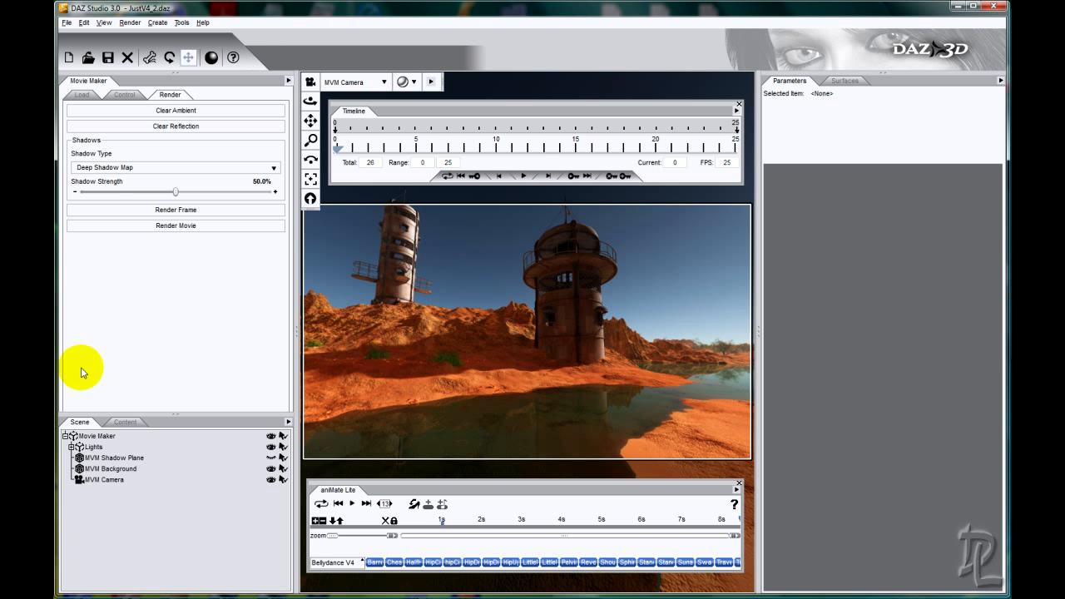
pyautogui.click(103, 459)
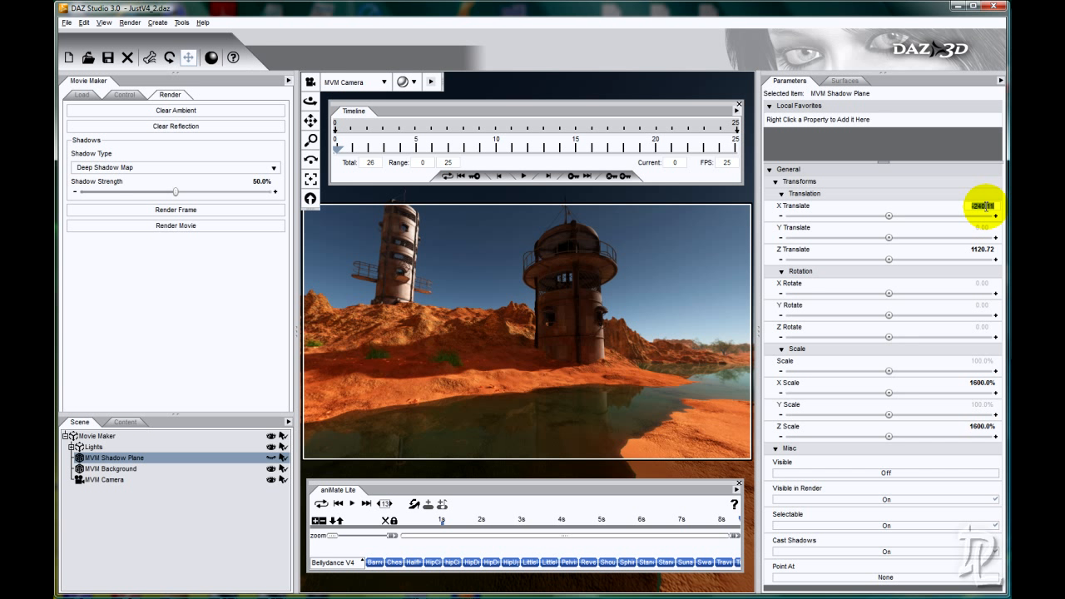
pyautogui.write('0')
pyautogui.press('Return')
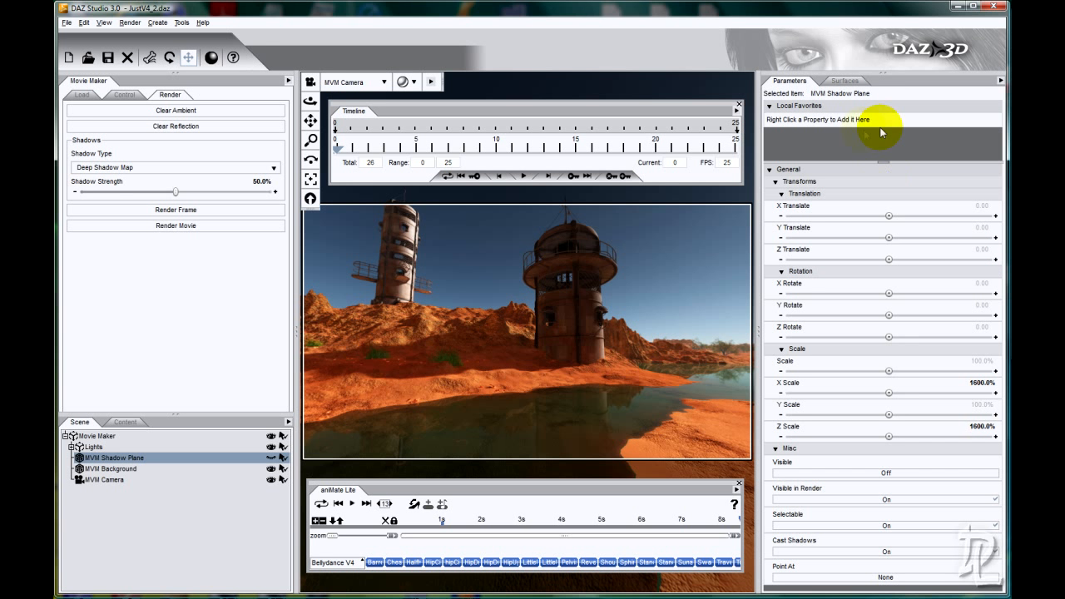
# Turn and zoom the MVM Camera to frame the sandy near shore with the ruined tower across the water.
pyautogui.click(311, 101)
pyautogui.moveTo(527, 287); pyautogui.dragTo(526, 287)
pyautogui.moveTo(308, 141); pyautogui.dragTo(526, 287)
pyautogui.moveTo(305, 103); pyautogui.dragTo(527, 287)
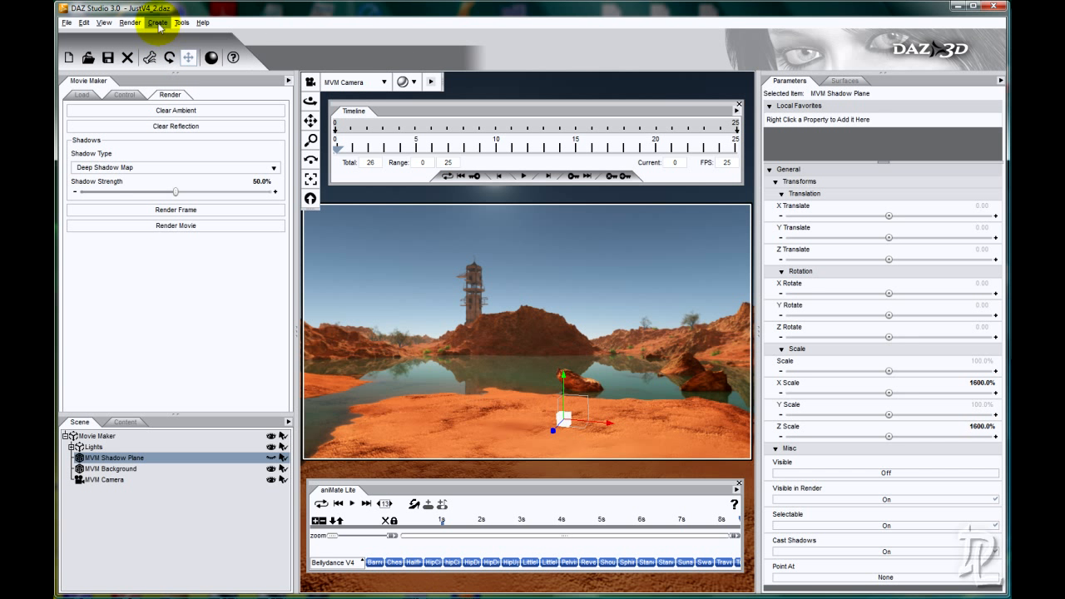
# Create a sphere primitive with a diameter of 25 m, 100 segments and 50 sides.
pyautogui.click(157, 23)
pyautogui.click(183, 124)
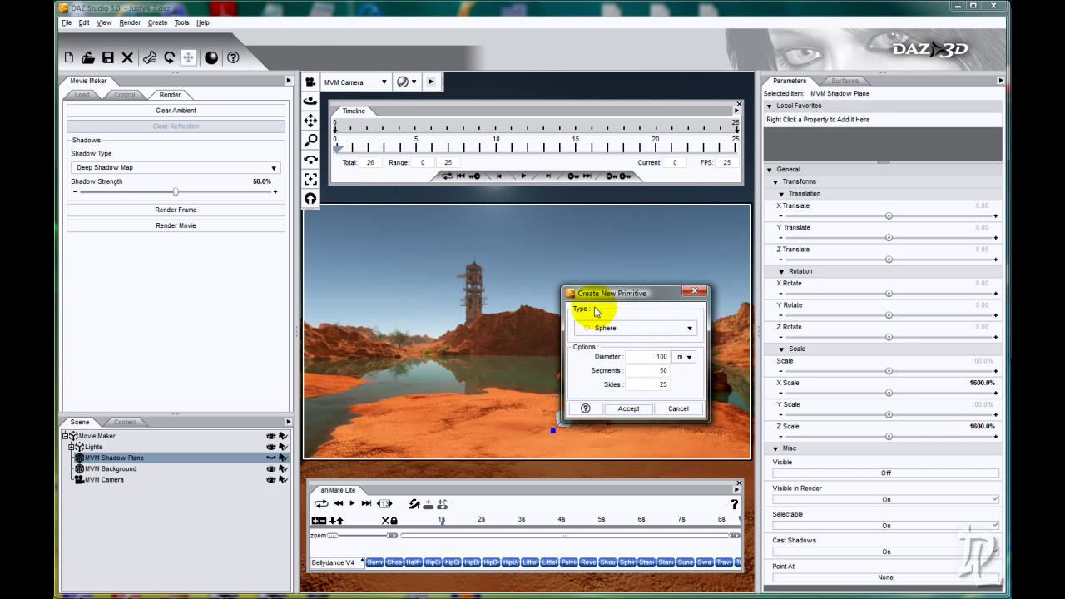
pyautogui.click(640, 329)
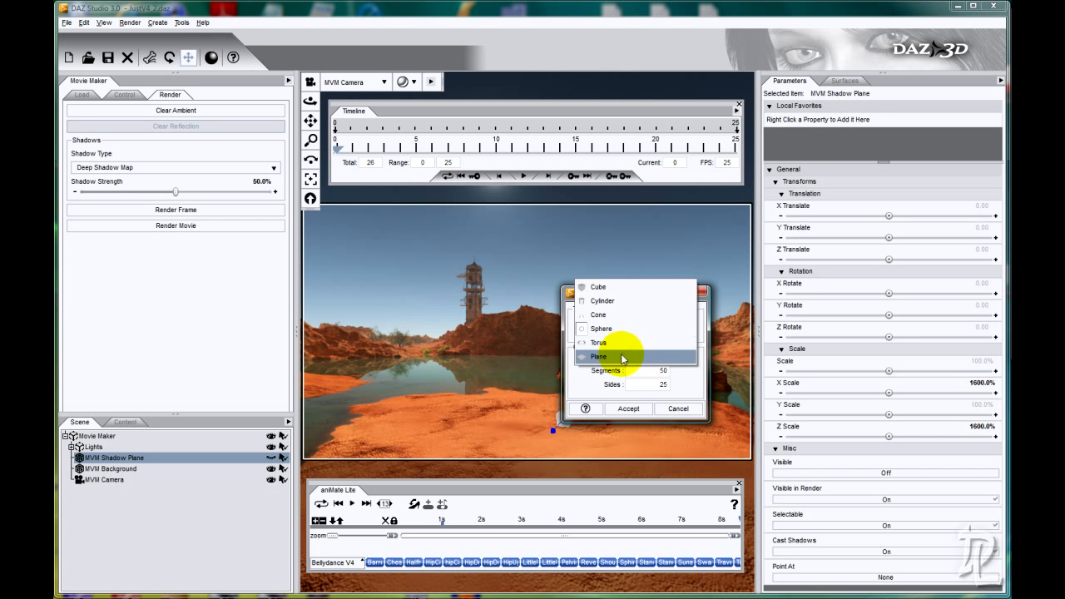
pyautogui.click(622, 331)
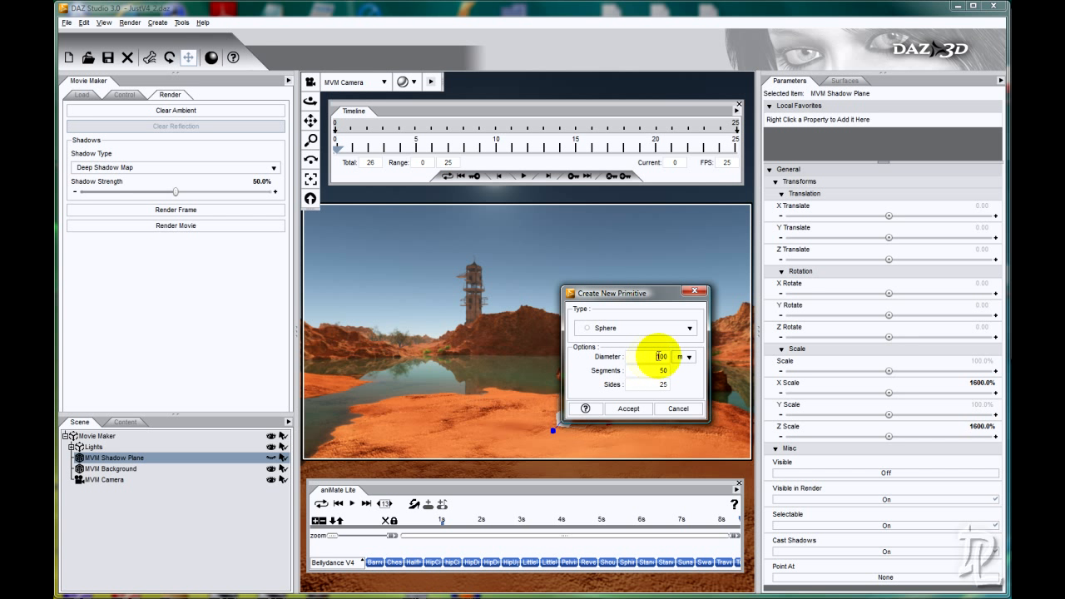
pyautogui.doubleClick(649, 356)
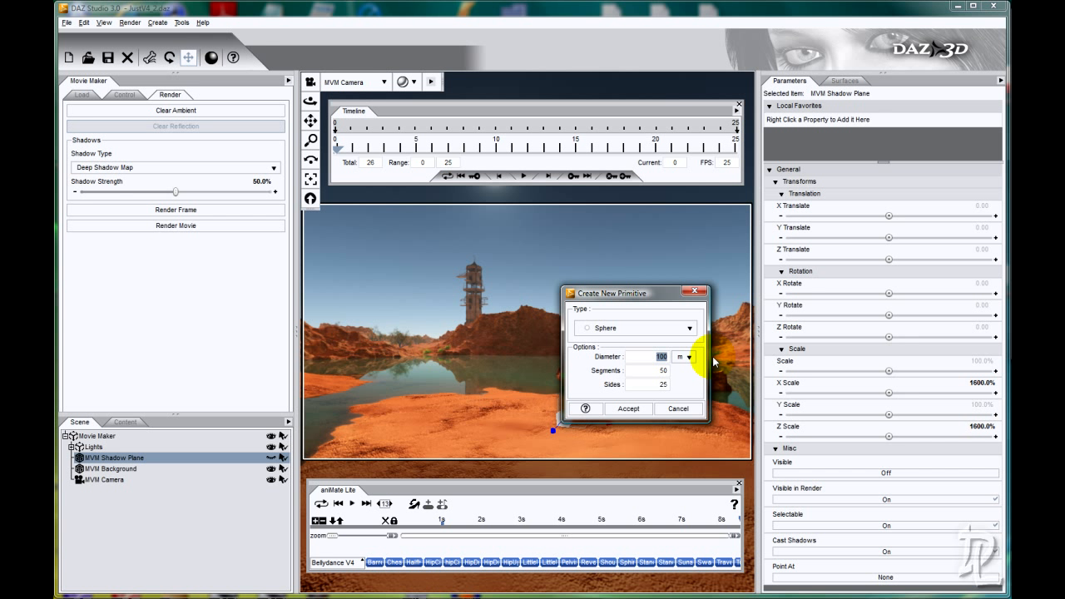
pyautogui.doubleClick(661, 370)
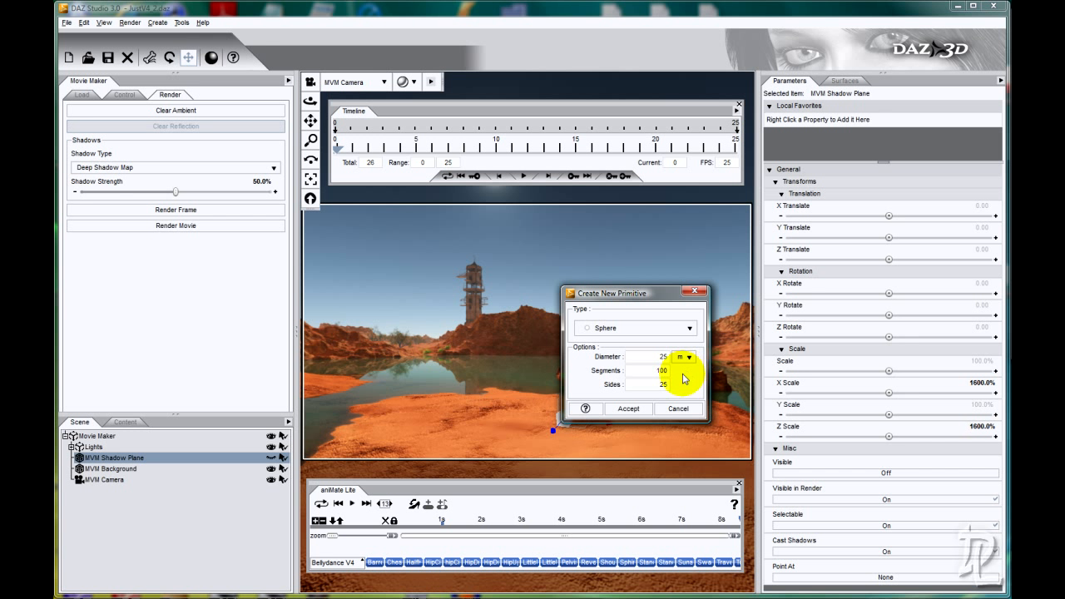
pyautogui.doubleClick(663, 384)
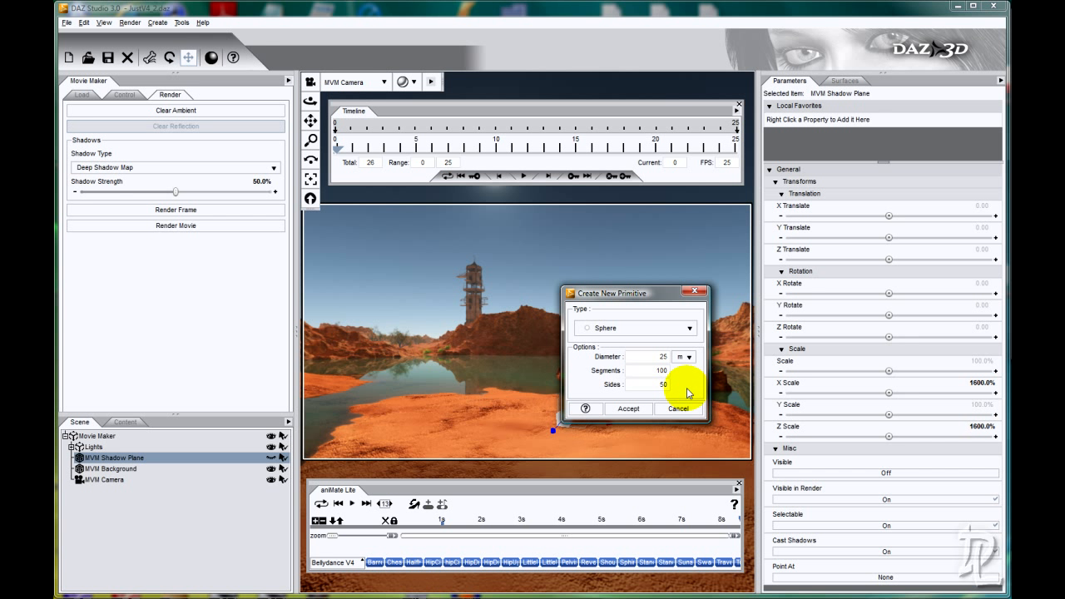
pyautogui.click(637, 407)
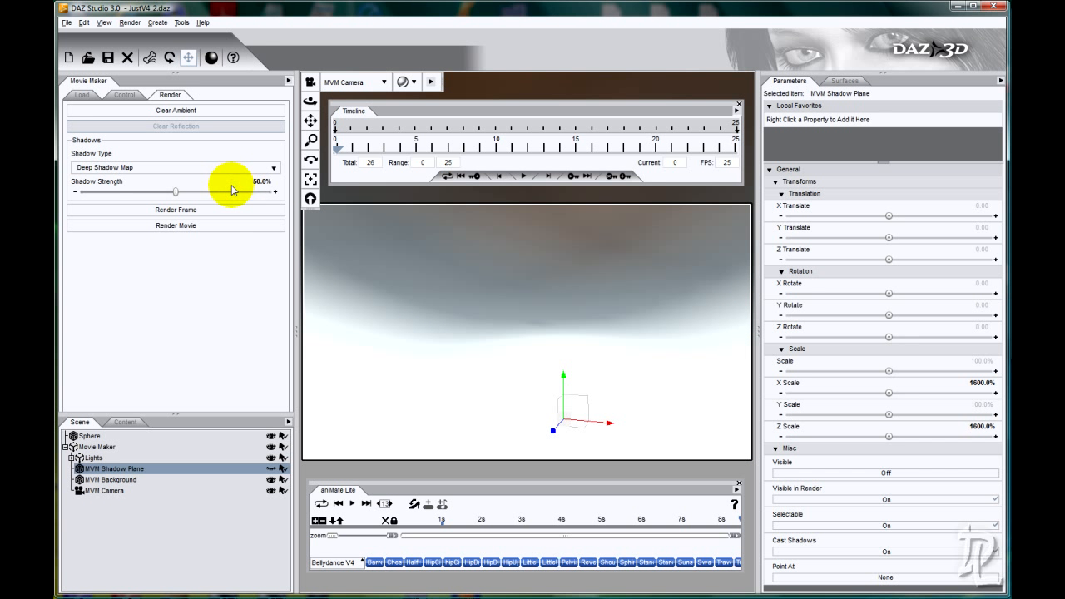
# Scale the sphere down to about 6.8% and tilt the camera slightly so the ball sits on the near shore.
pyautogui.click(88, 436)
pyautogui.moveTo(888, 370); pyautogui.dragTo(838, 370)
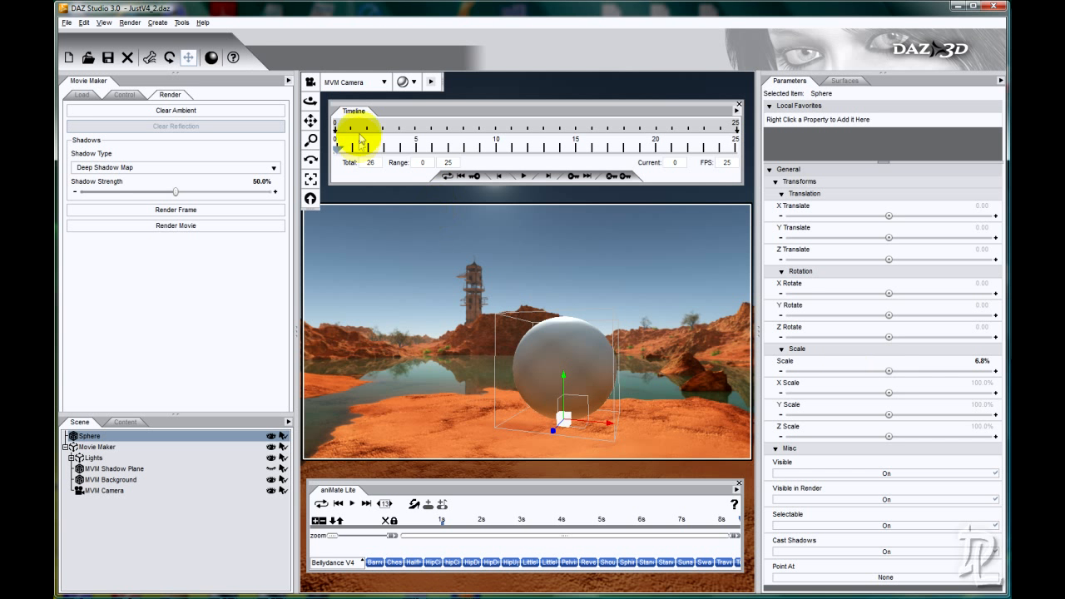
pyautogui.moveTo(311, 99); pyautogui.dragTo(524, 283)
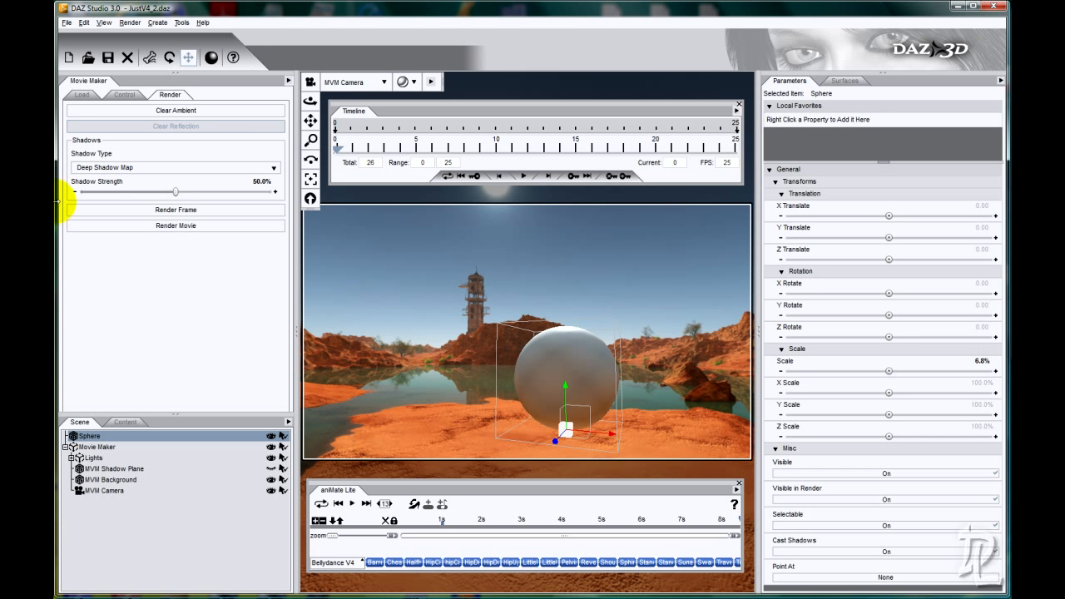
# Clear the ambient setting and set the Reflection Strength of the sphere's Default surface to about 61.7%.
pyautogui.click(172, 112)
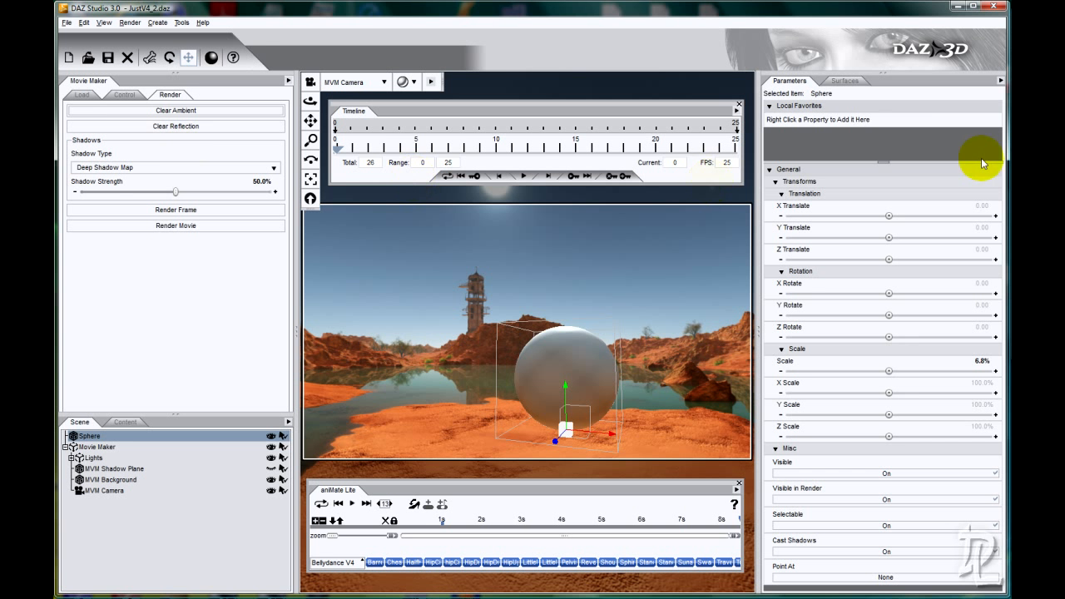
pyautogui.click(844, 81)
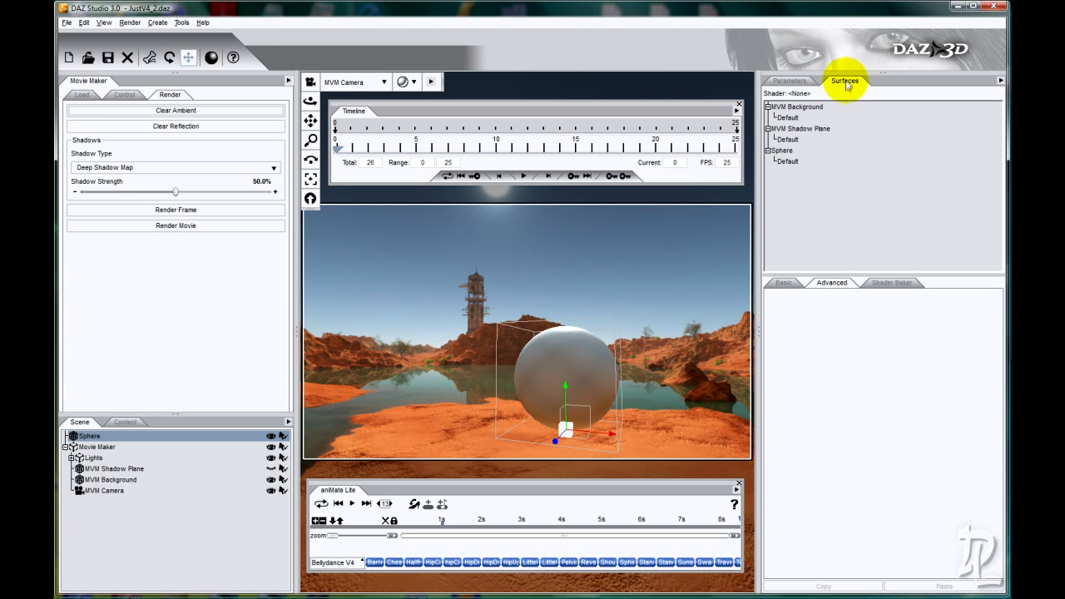
pyautogui.click(786, 161)
pyautogui.scroll(-5, 860, 492)
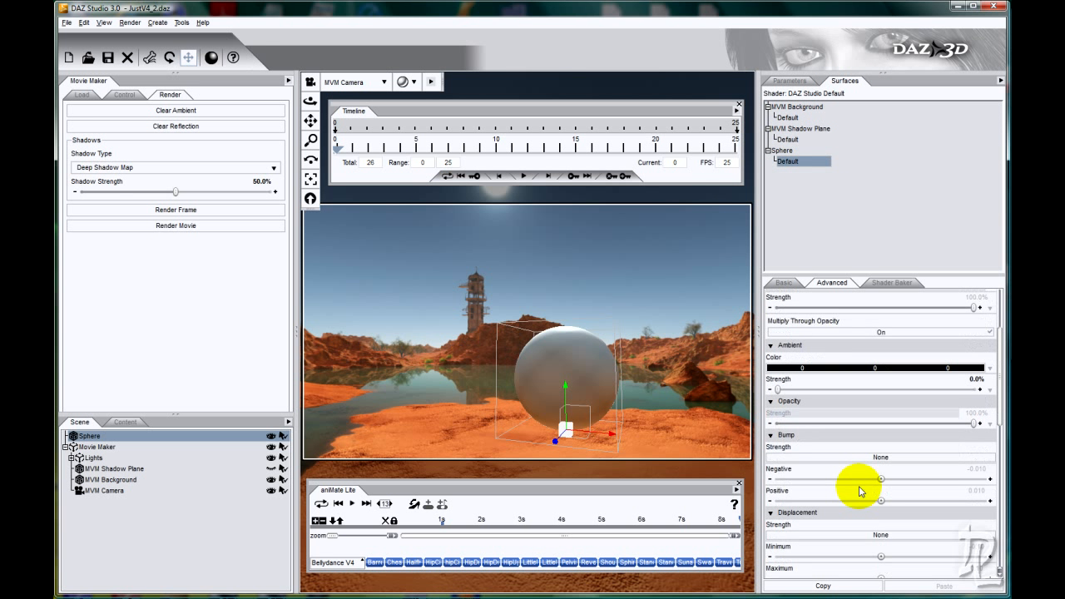
pyautogui.scroll(-5, 860, 492)
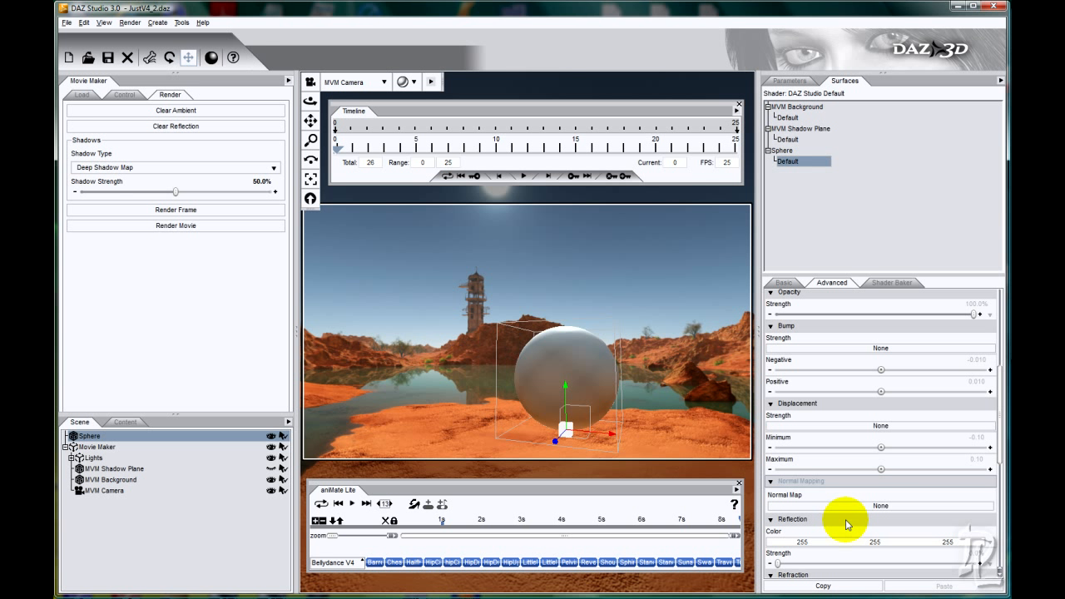
pyautogui.moveTo(776, 564); pyautogui.dragTo(977, 562)
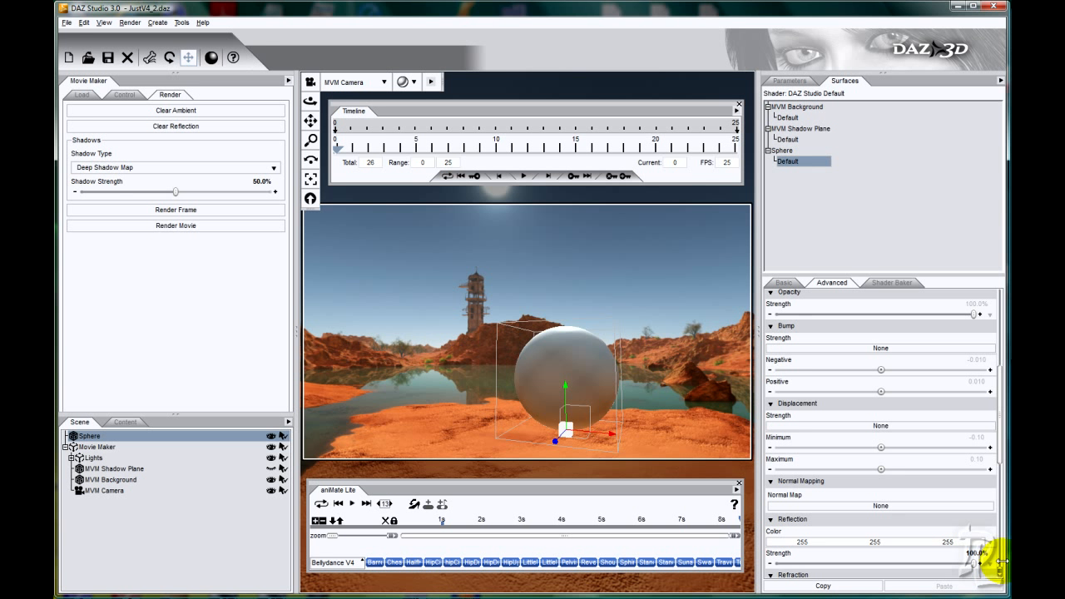
pyautogui.scroll(3, 894, 408)
pyautogui.scroll(-3, 894, 404)
pyautogui.moveTo(973, 563); pyautogui.dragTo(898, 563)
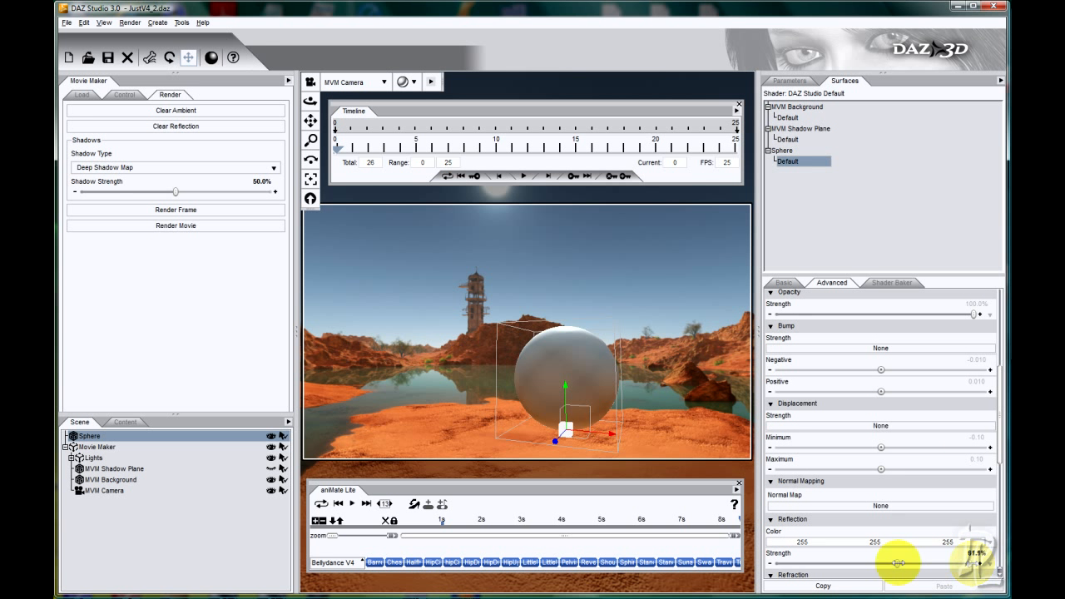
# Set the sphere's specular Glossiness to about 34.9% and specular Strength to about 54.2%, and test-render the frame.
pyautogui.scroll(5, 865, 366)
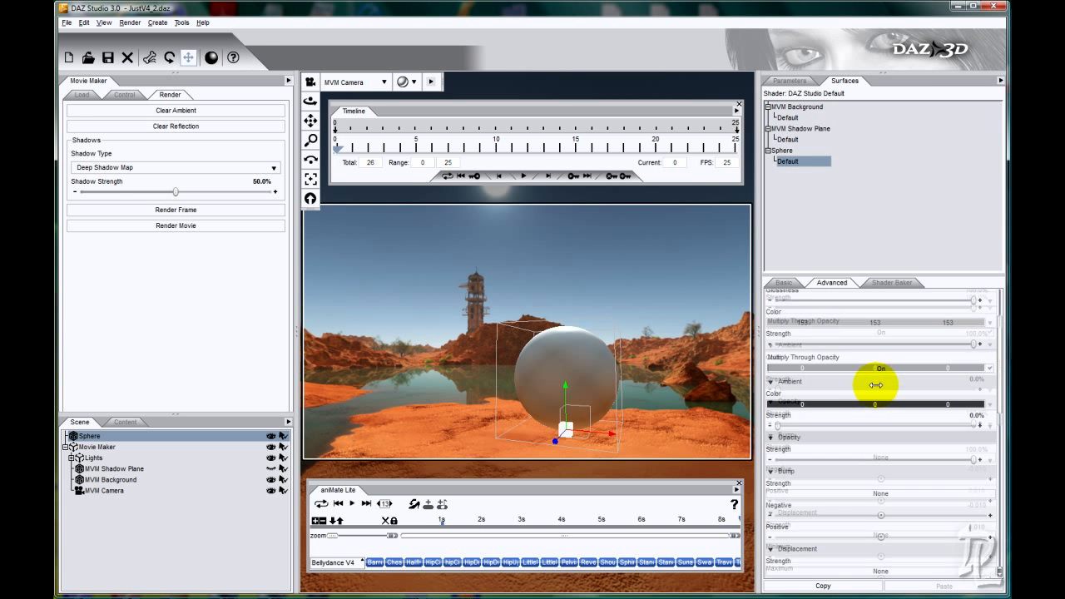
pyautogui.moveTo(969, 375); pyautogui.dragTo(938, 375)
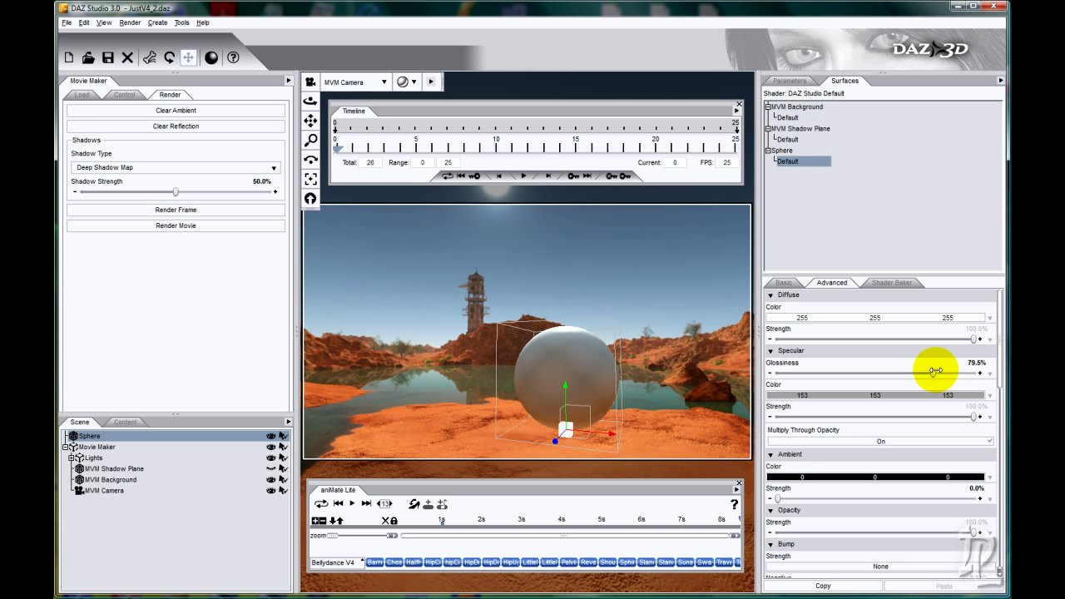
pyautogui.moveTo(972, 417); pyautogui.dragTo(883, 416)
pyautogui.moveTo(932, 373); pyautogui.dragTo(845, 373)
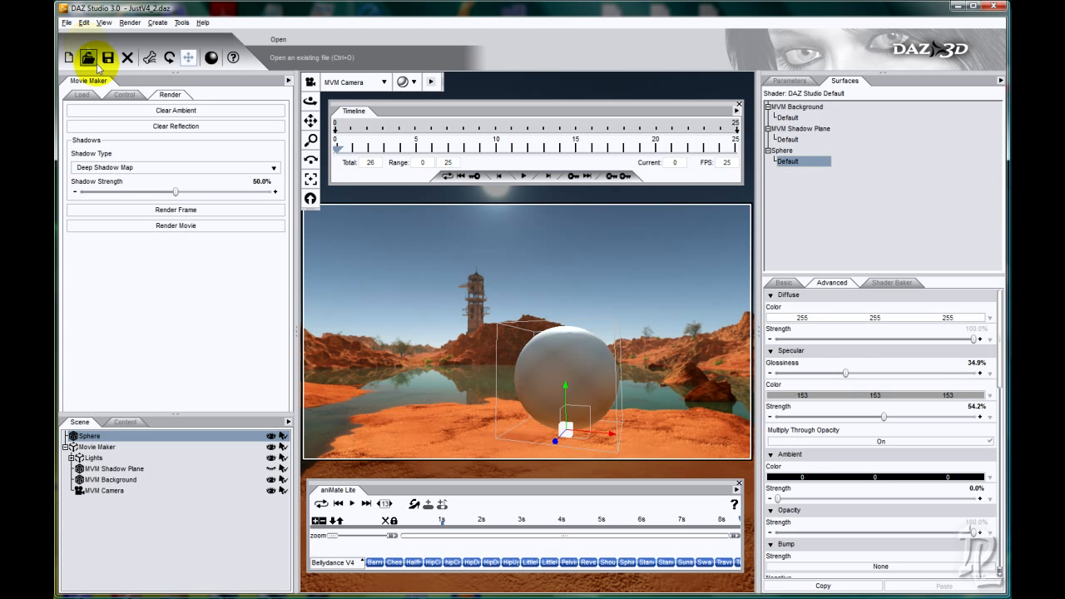
pyautogui.click(154, 211)
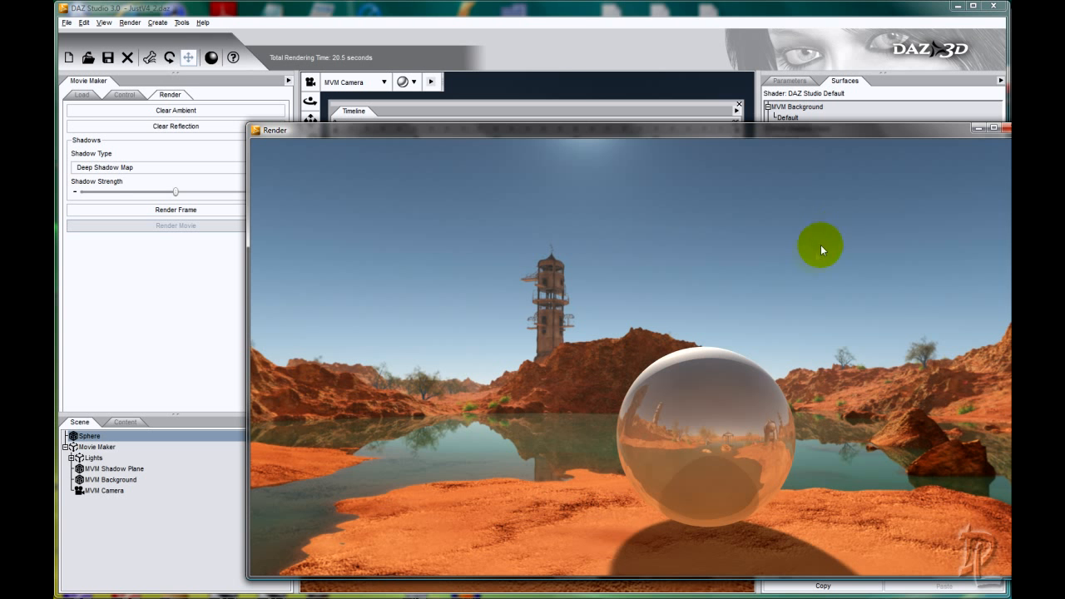
pyautogui.click(1005, 127)
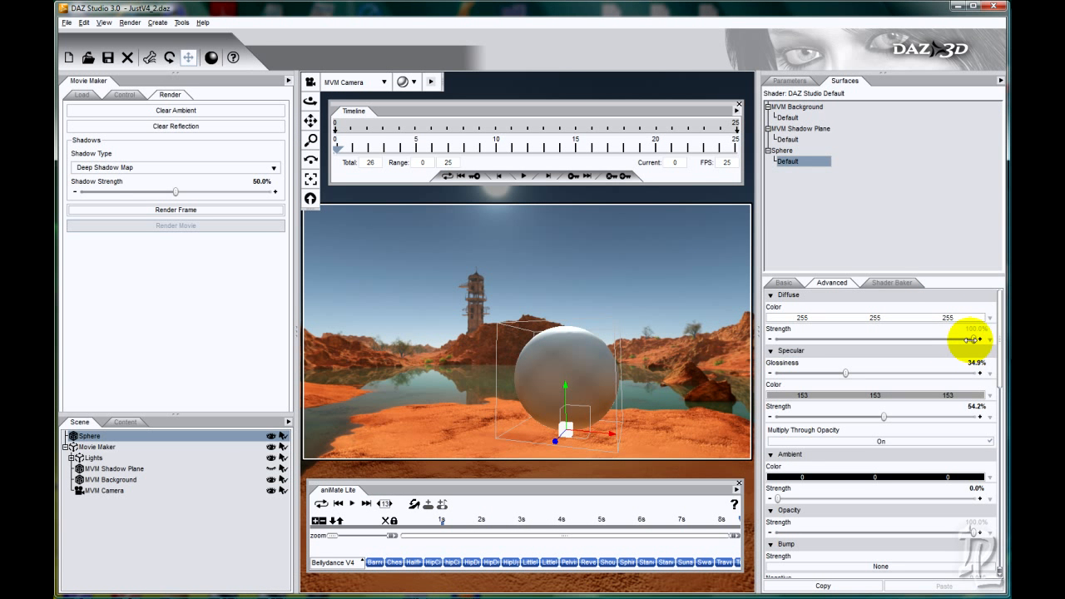
# Set the sphere's specular Glossiness to 100% and its specular Strength to about 11.1%.
pyautogui.moveTo(844, 373); pyautogui.dragTo(981, 373)
pyautogui.moveTo(883, 415); pyautogui.dragTo(799, 414)
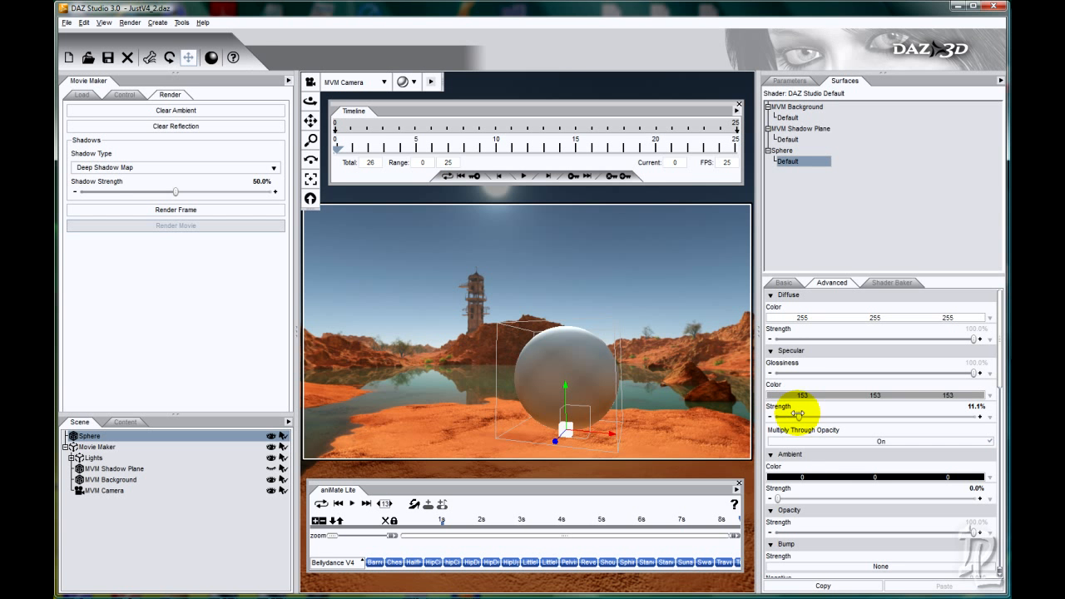
pyautogui.scroll(-6, 842, 474)
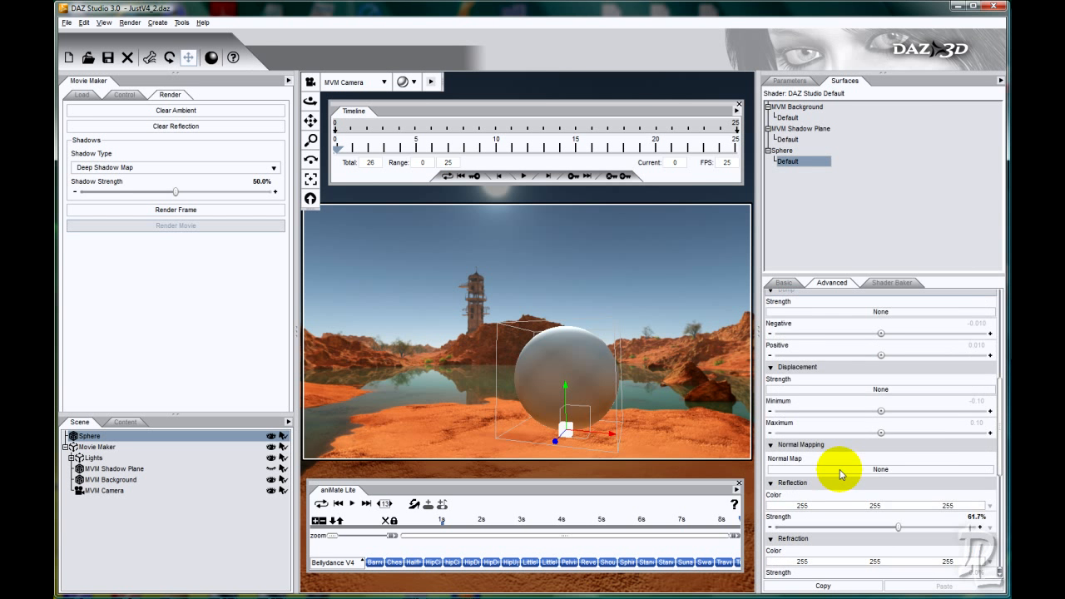
pyautogui.scroll(-3, 838, 479)
pyautogui.scroll(4, 838, 479)
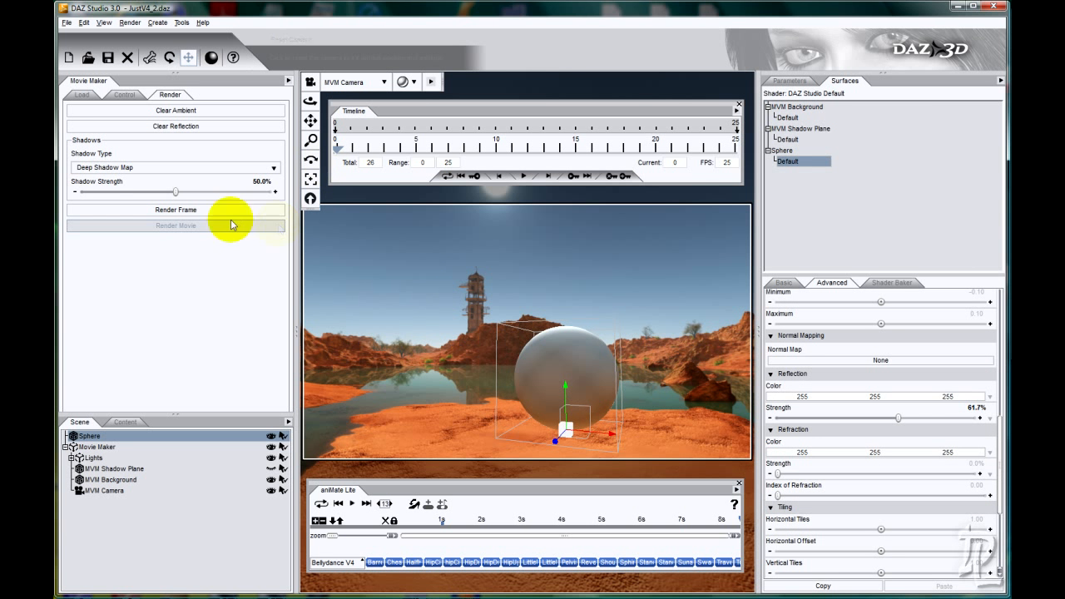
# Test-render the frame with the glossy sphere and switch the scene to the overhead Day 07 position.
pyautogui.click(178, 210)
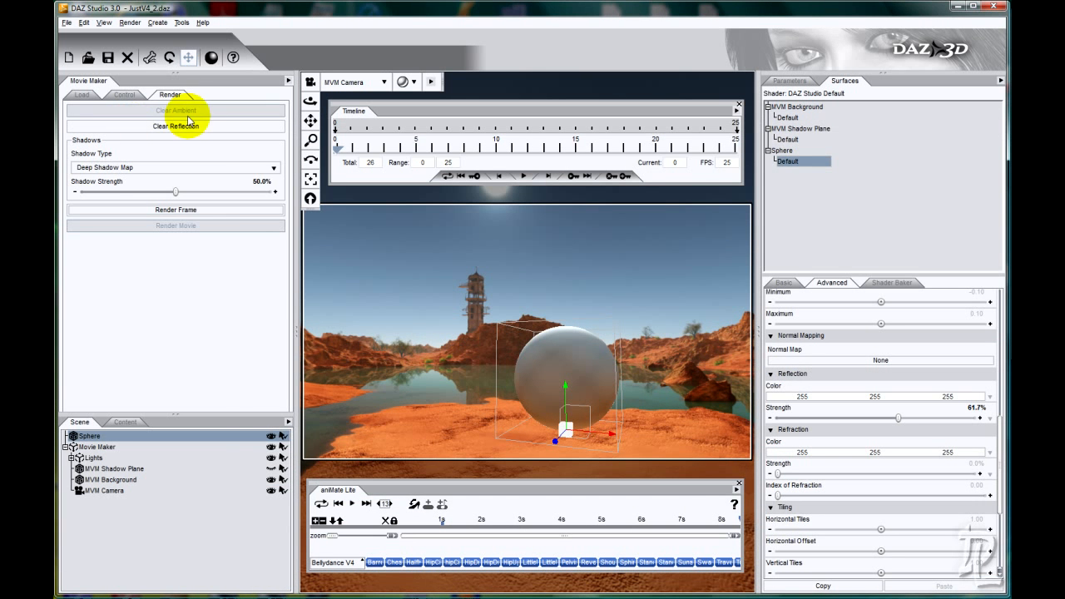
pyautogui.click(135, 94)
pyautogui.moveTo(278, 123); pyautogui.dragTo(281, 147)
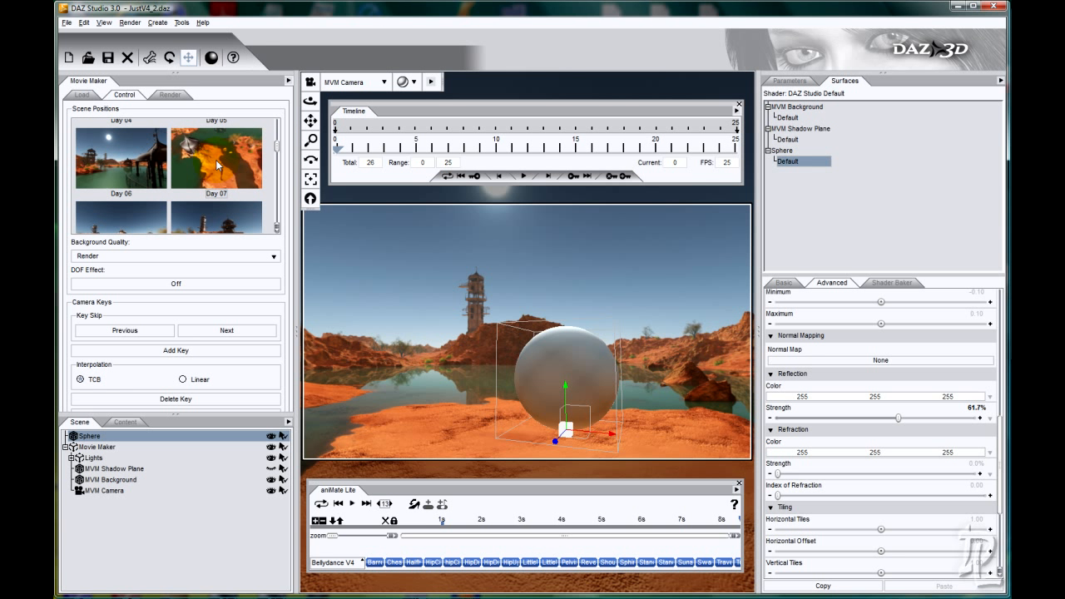
pyautogui.click(223, 192)
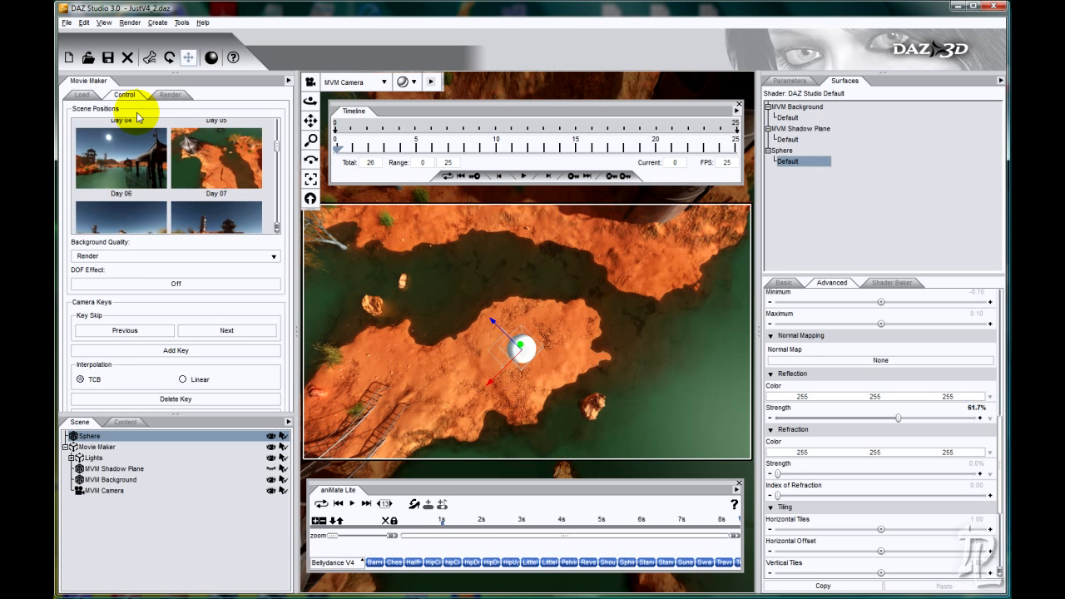
# Test-render the overhead frame to examine the sphere and its shadow, and close the render window.
pyautogui.click(170, 94)
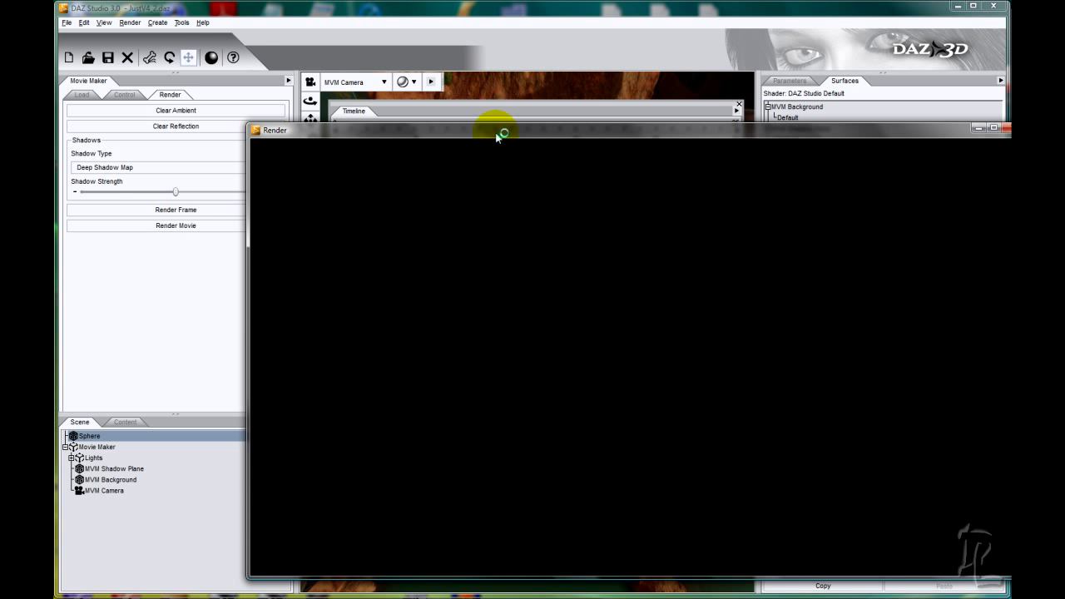
pyautogui.moveTo(497, 135); pyautogui.dragTo(424, 123)
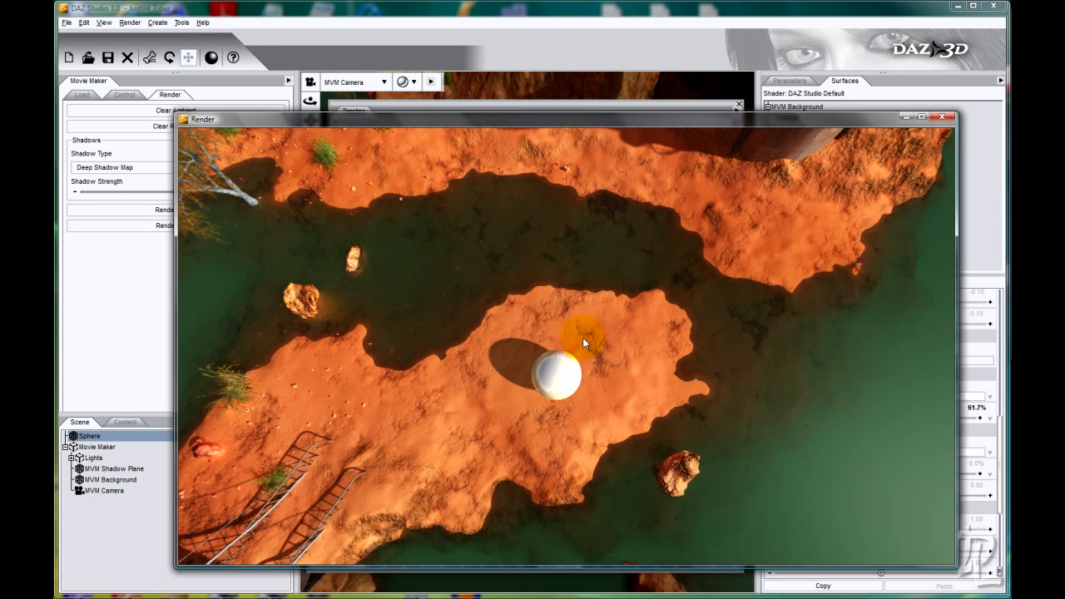
pyautogui.click(939, 118)
# Apply a ground-level Day scene position and rotate and zoom the camera to frame the sphere beside the domed pavilion.
pyautogui.click(124, 94)
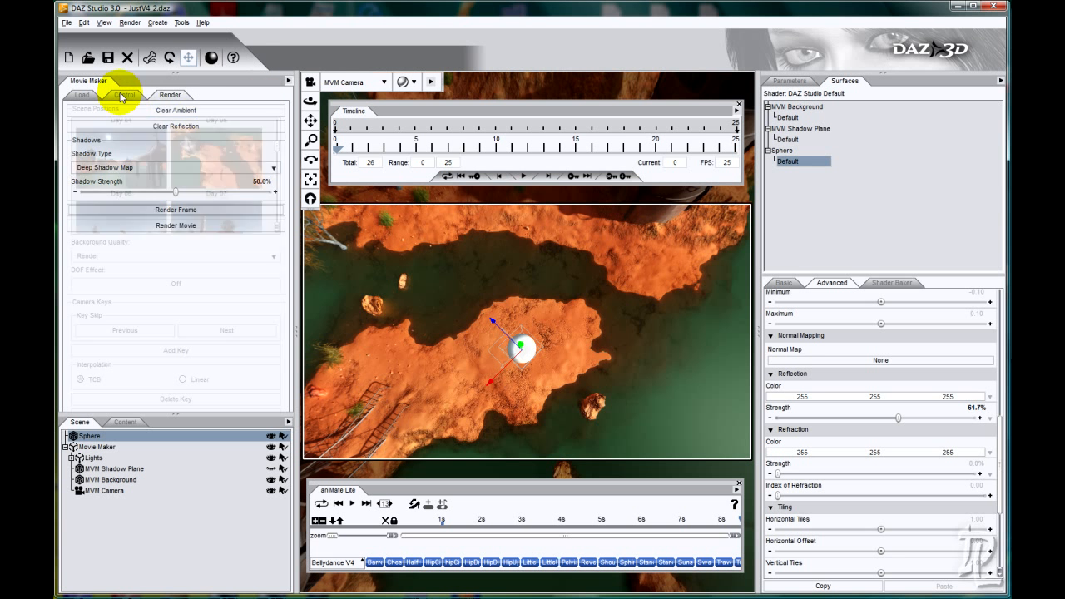
pyautogui.moveTo(274, 148); pyautogui.dragTo(281, 178)
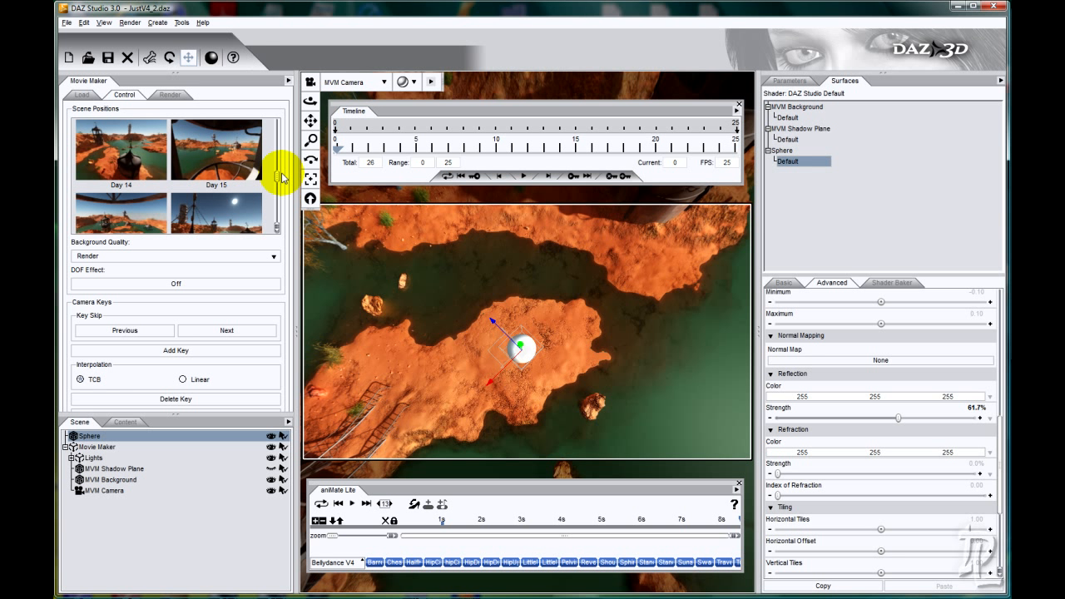
pyautogui.moveTo(281, 178); pyautogui.dragTo(285, 193)
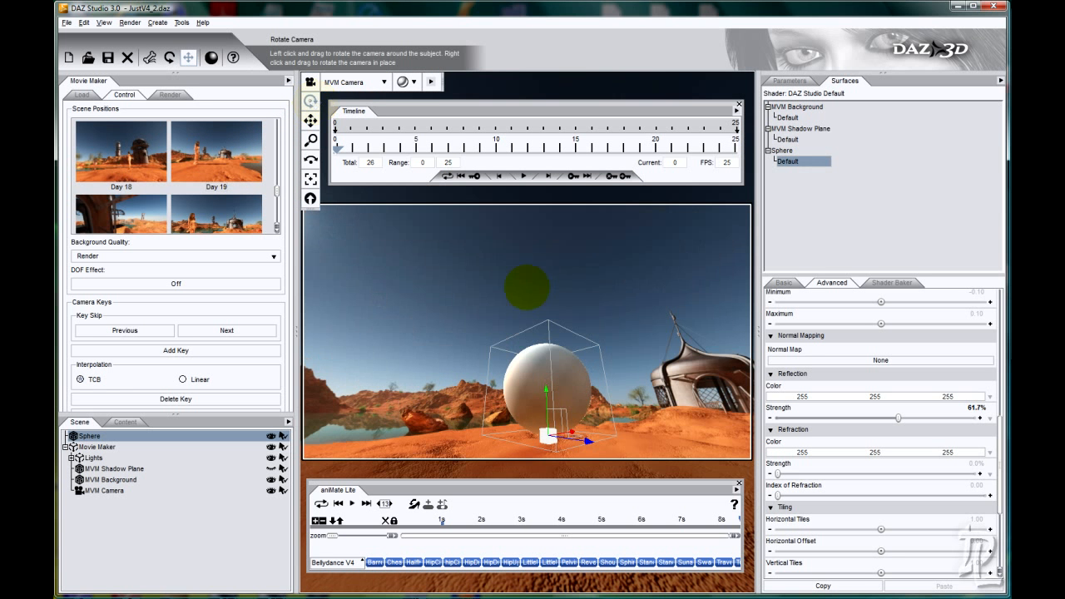
pyautogui.moveTo(527, 288); pyautogui.dragTo(527, 280)
pyautogui.click(311, 138)
pyautogui.click(311, 100)
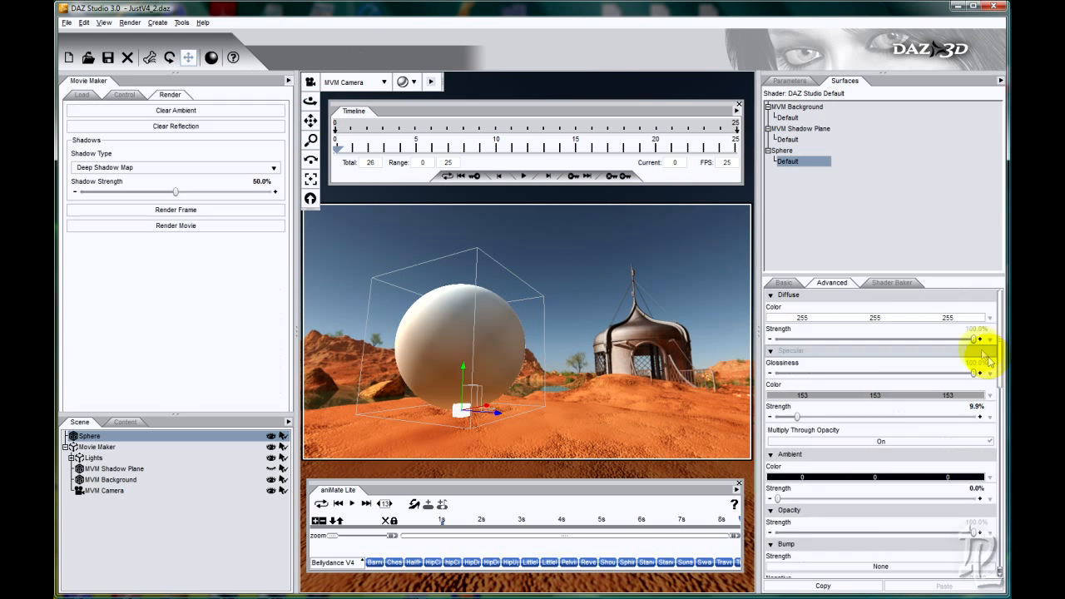
# Lower the sphere's Diffuse Strength to about 80.7% and test-render the frame.
pyautogui.moveTo(974, 340); pyautogui.dragTo(937, 349)
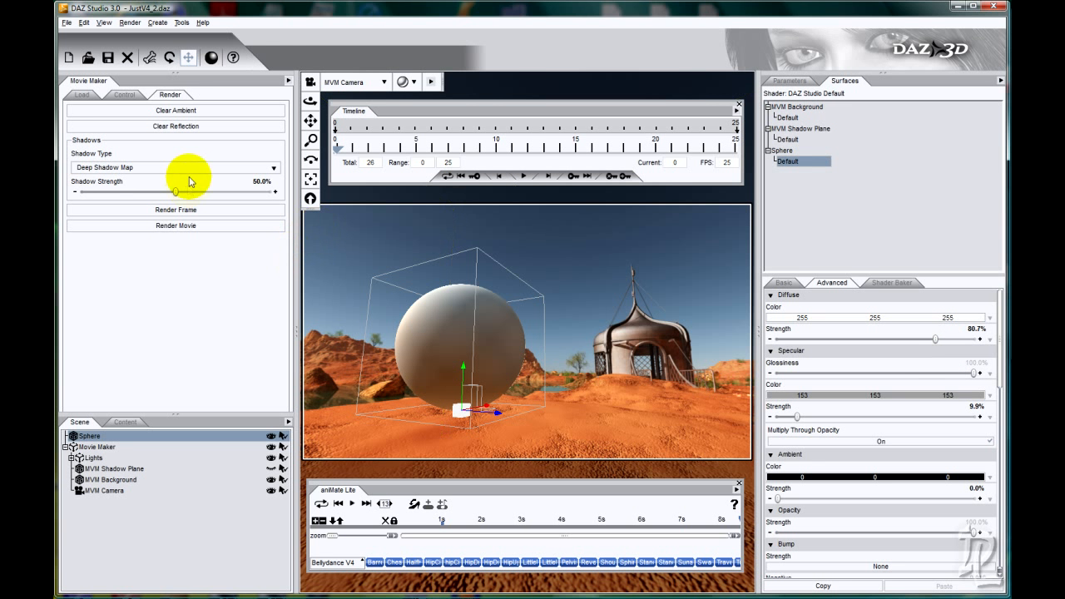
pyautogui.click(168, 211)
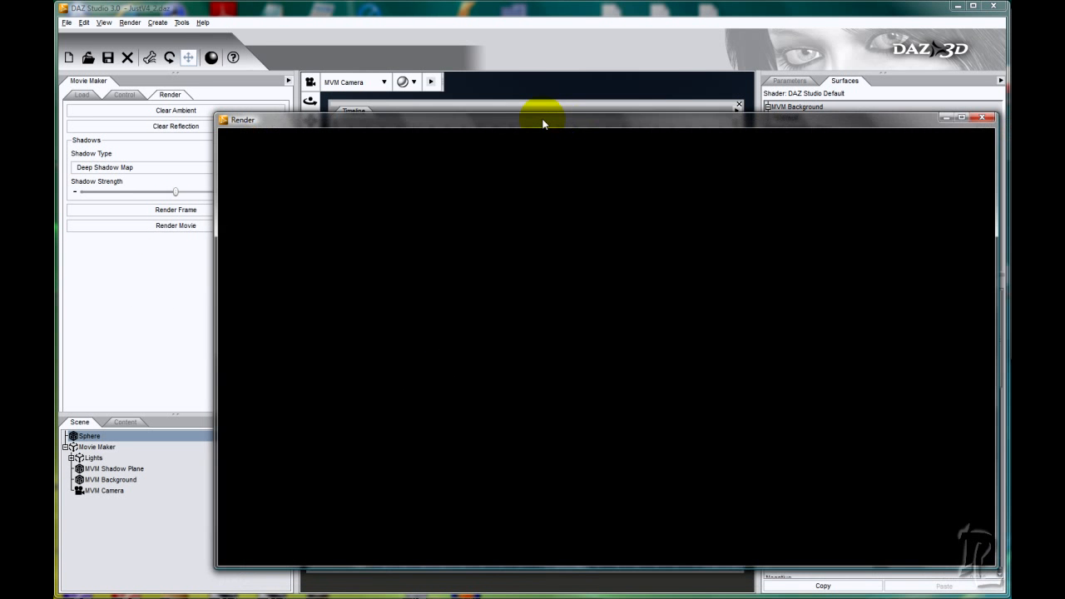